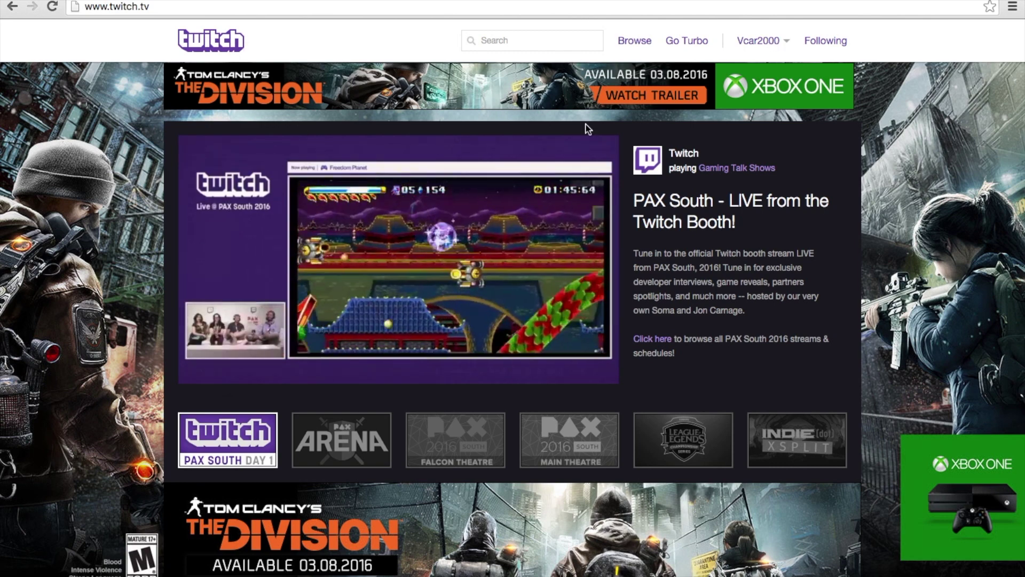
Visit the Video Manager from the account menu, then open Settings on the Profile tab
{"action": "mouse_move", "coordinate": [560, 149]}
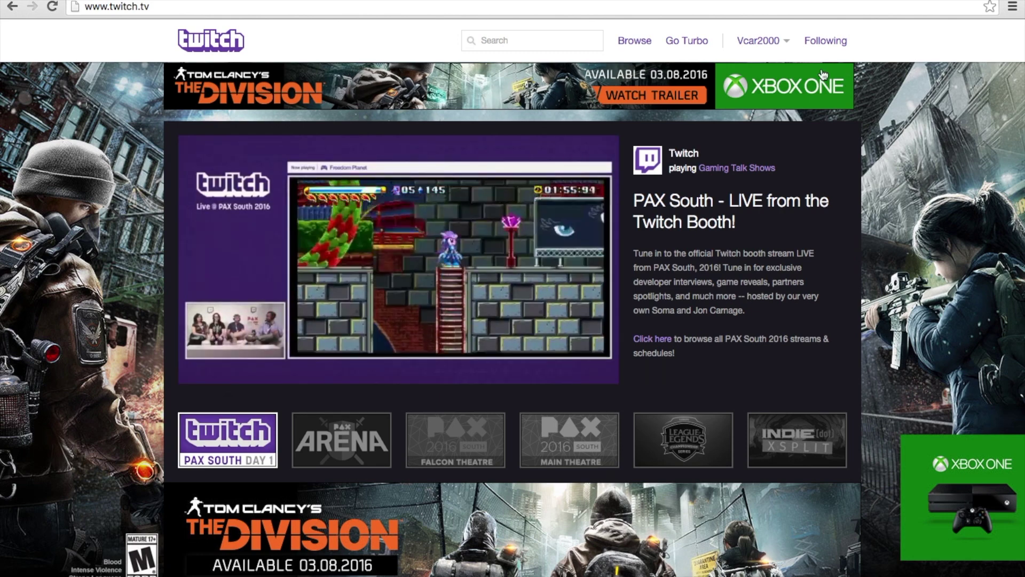
{"action": "left_click", "coordinate": [787, 46]}
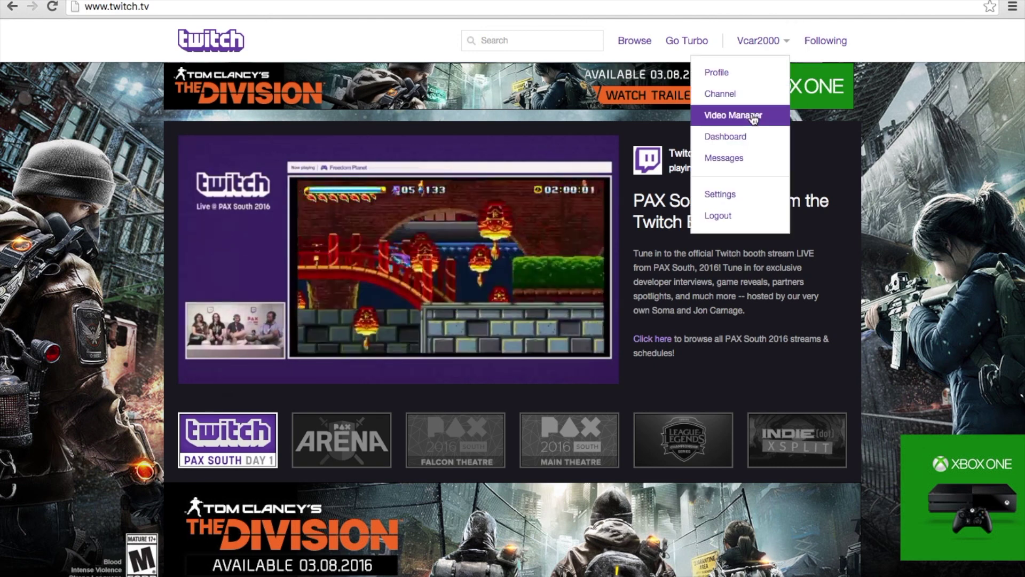
{"action": "left_click", "coordinate": [753, 119]}
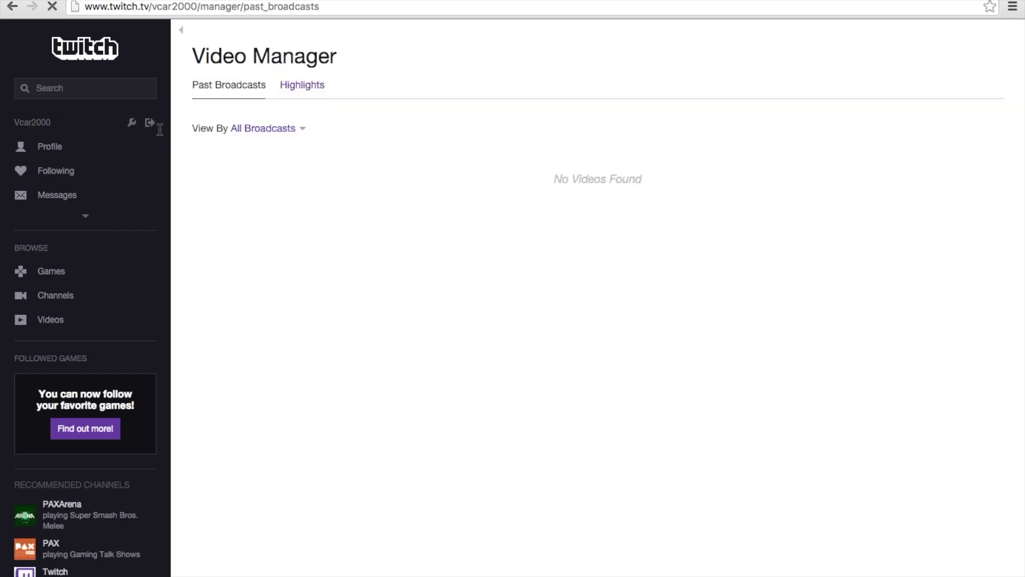
{"action": "left_click", "coordinate": [130, 124]}
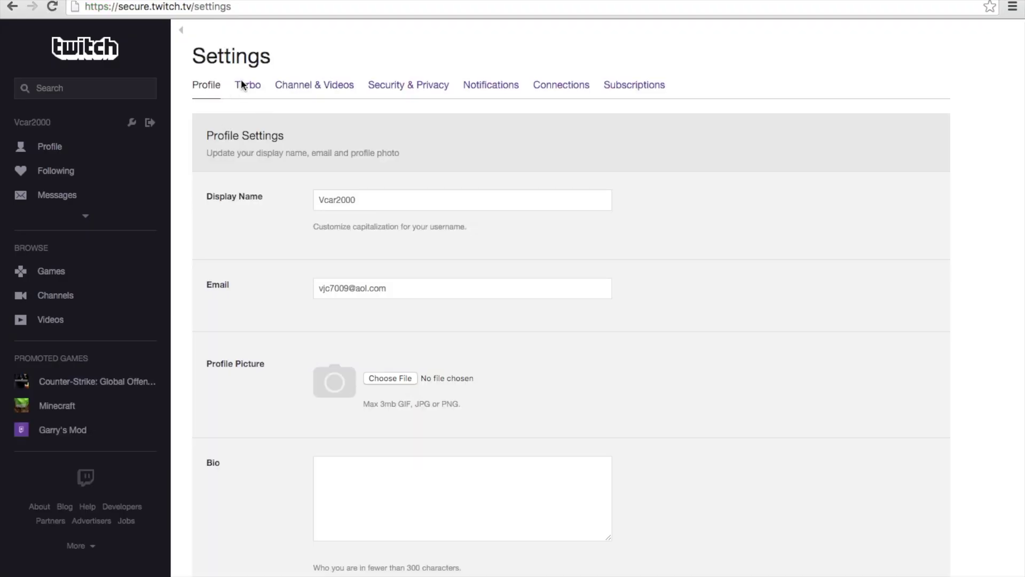
Switch to Channel & Videos settings and confirm Archive Broadcasts is enabled
{"action": "left_click", "coordinate": [331, 93]}
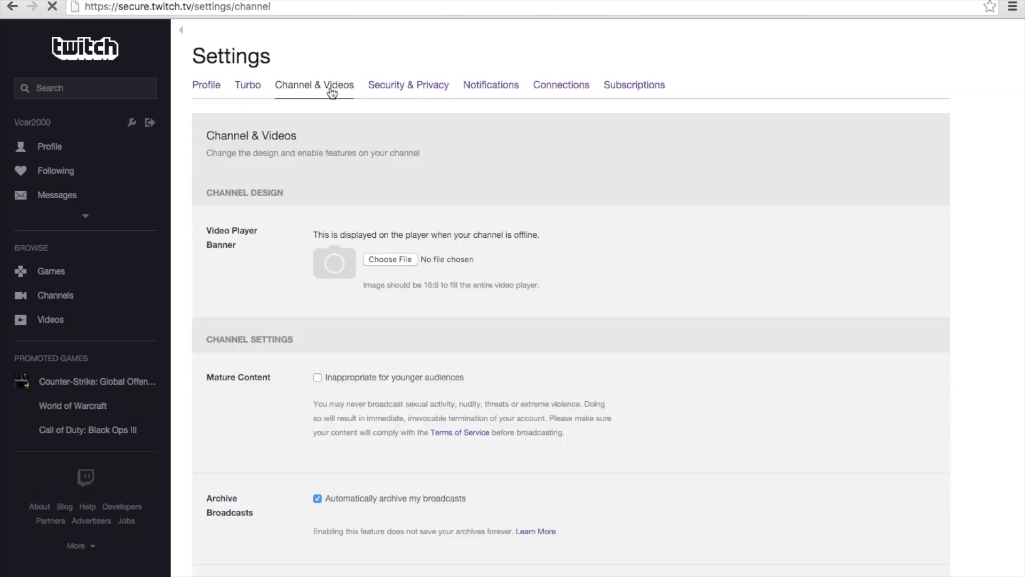
{"action": "scroll", "coordinate": [333, 93], "scroll_direction": "down", "scroll_amount": 4}
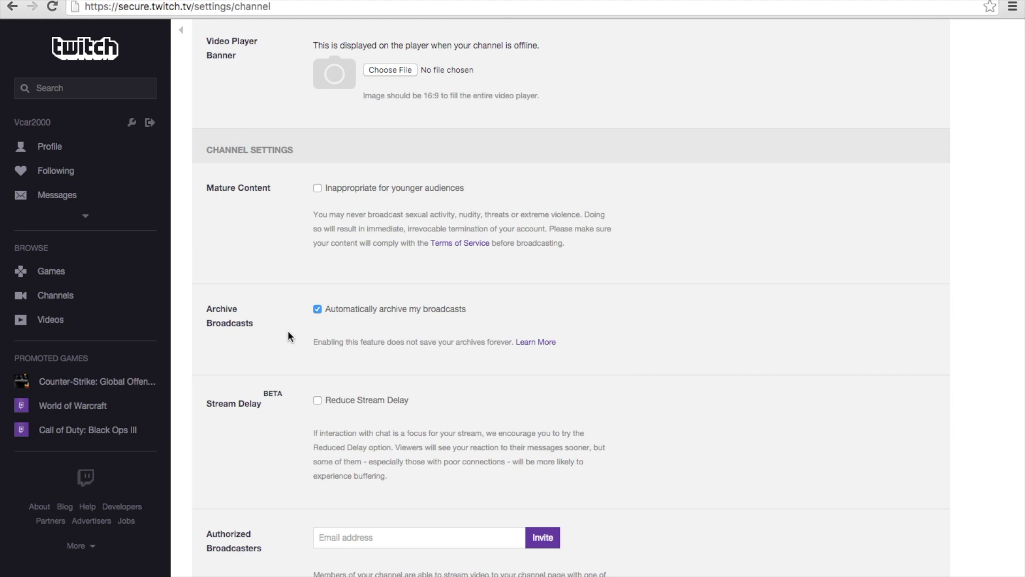
{"action": "scroll", "coordinate": [288, 332], "scroll_direction": "up", "scroll_amount": 4}
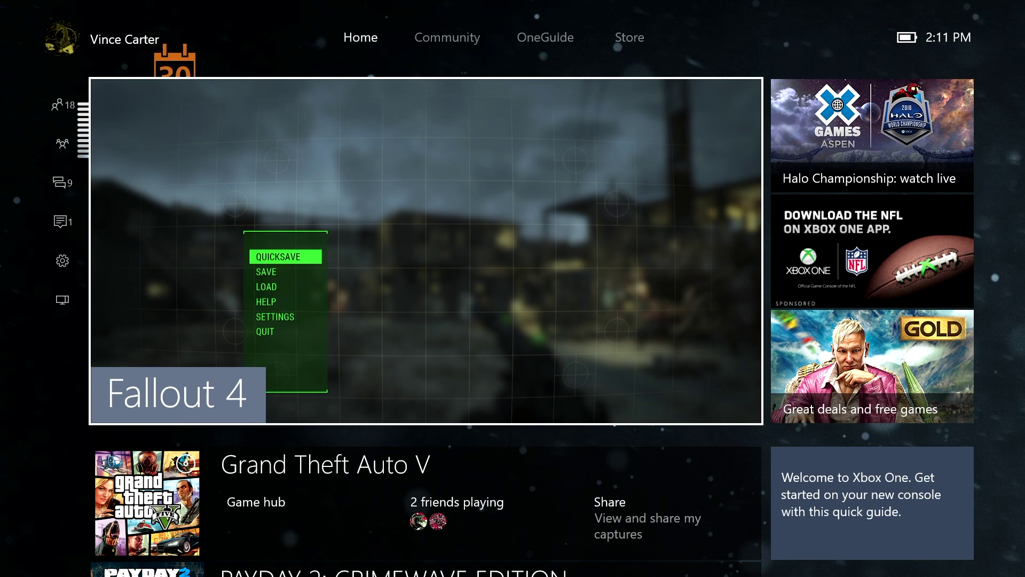
Navigate the dashboard to the Apps section's Search all apps option
{"action": "key", "text": "Right"}
{"action": "key", "text": "Right"}
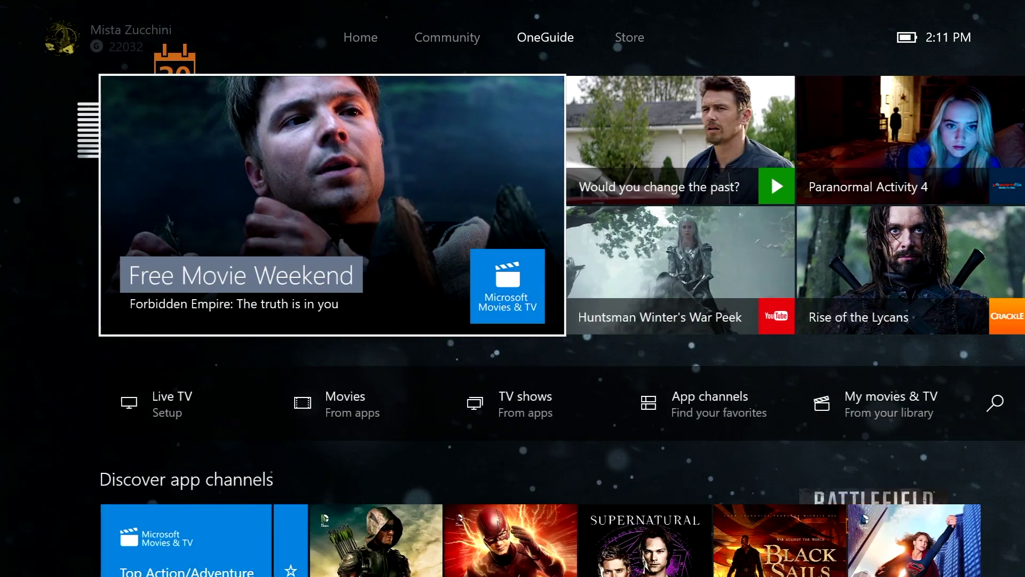
{"action": "key", "text": "Down"}
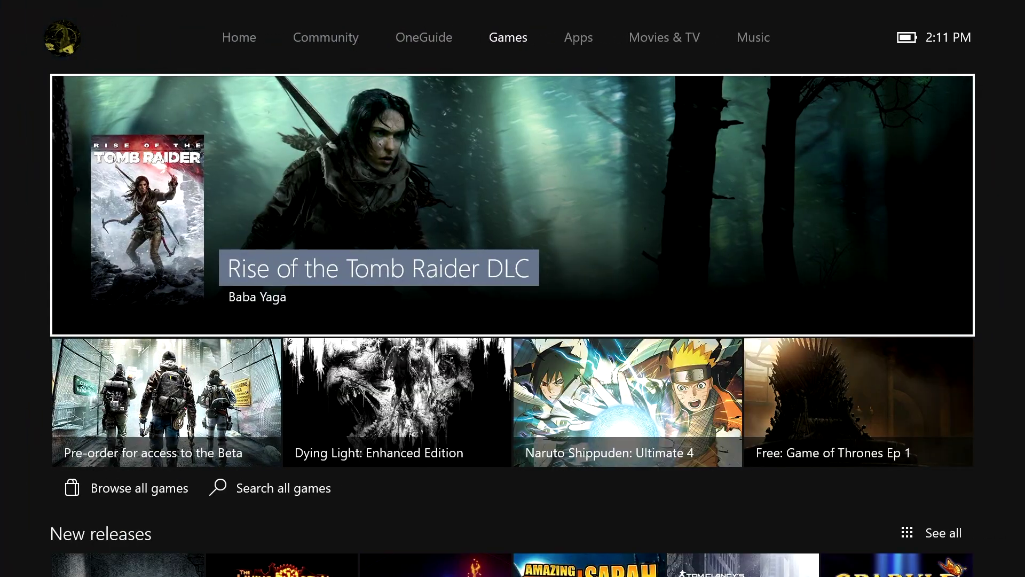
{"action": "key", "text": "Up"}
{"action": "key", "text": "Right"}
{"action": "key", "text": "Down"}
{"action": "key", "text": "Down"}
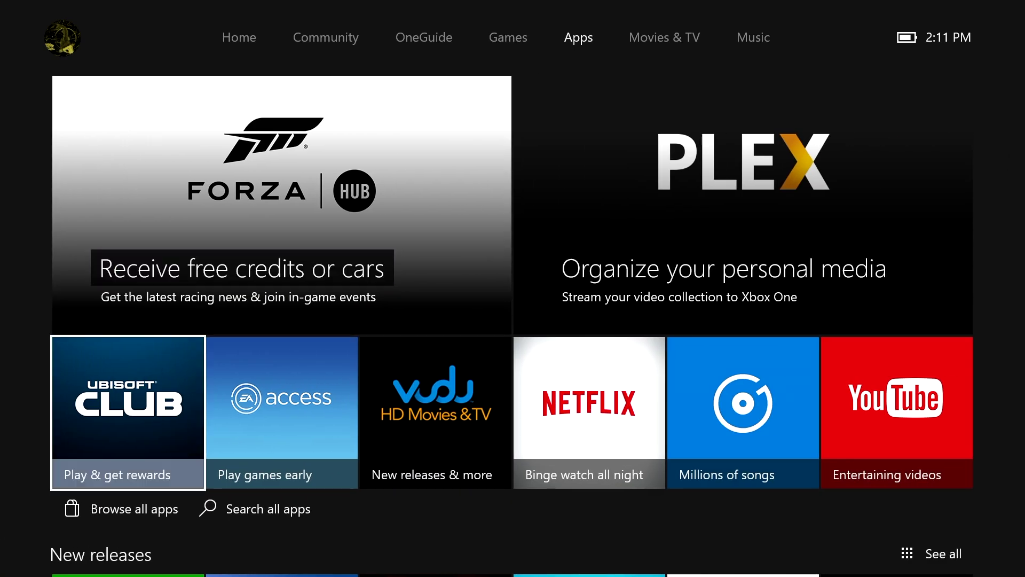
{"action": "key", "text": "Down"}
{"action": "key", "text": "Right"}
{"action": "key", "text": "Return"}
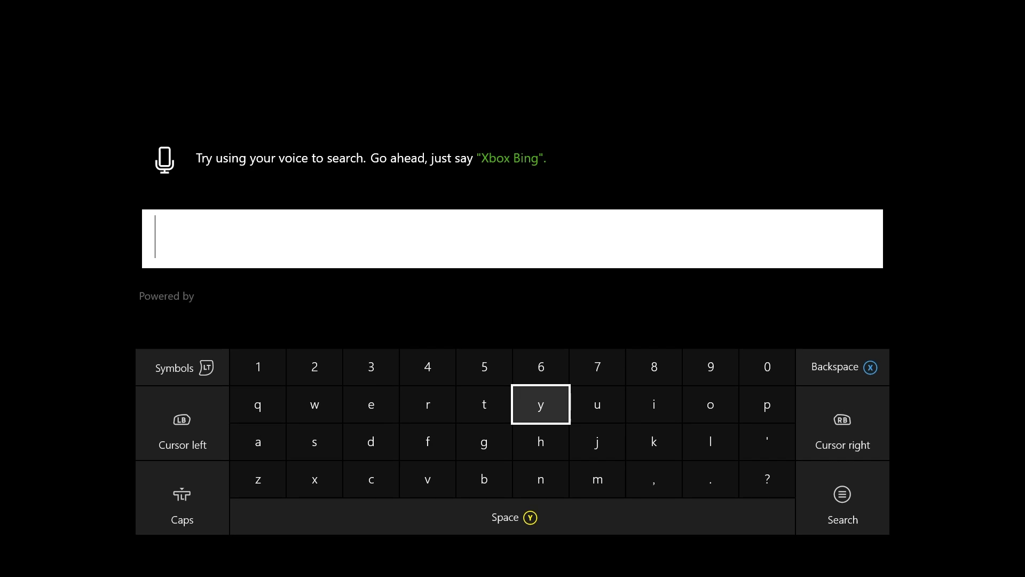
Enter 'twitch' on the on-screen keyboard and run the app search
{"action": "key", "text": "Left"}
{"action": "key", "text": "Return"}
{"action": "key", "text": "Left"}
{"action": "key", "text": "Left"}
{"action": "key", "text": "Left"}
{"action": "key", "text": "Return"}
{"action": "key", "text": "Right"}
{"action": "key", "text": "Right"}
{"action": "key", "text": "Right"}
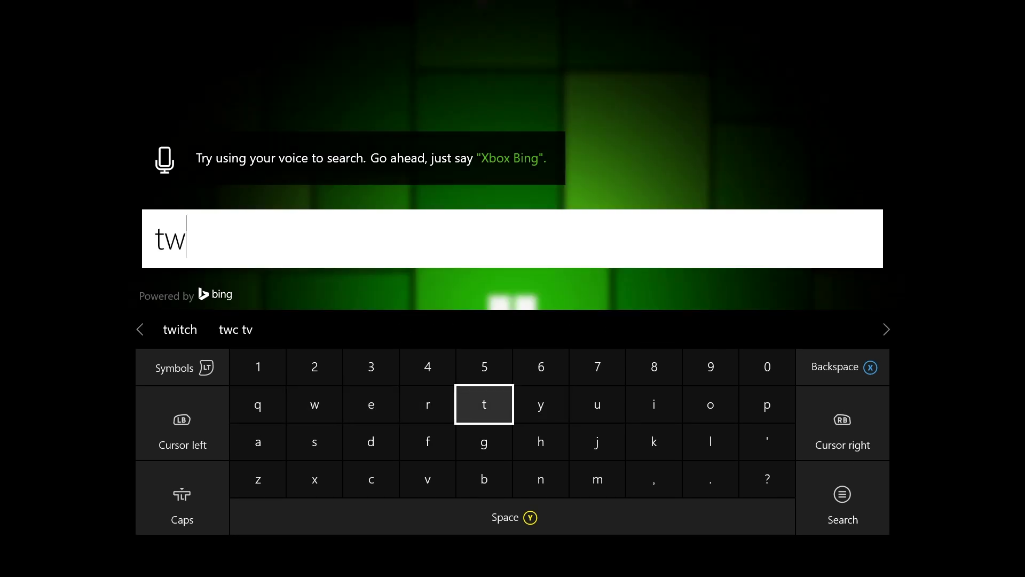
{"action": "key", "text": "Right"}
{"action": "key", "text": "Right"}
{"action": "key", "text": "Right"}
{"action": "key", "text": "Return"}
{"action": "key", "text": "Left"}
{"action": "key", "text": "Left"}
{"action": "key", "text": "Left"}
{"action": "key", "text": "Return"}
{"action": "key", "text": "Down"}
{"action": "key", "text": "Left"}
{"action": "key", "text": "Down"}
{"action": "key", "text": "Left"}
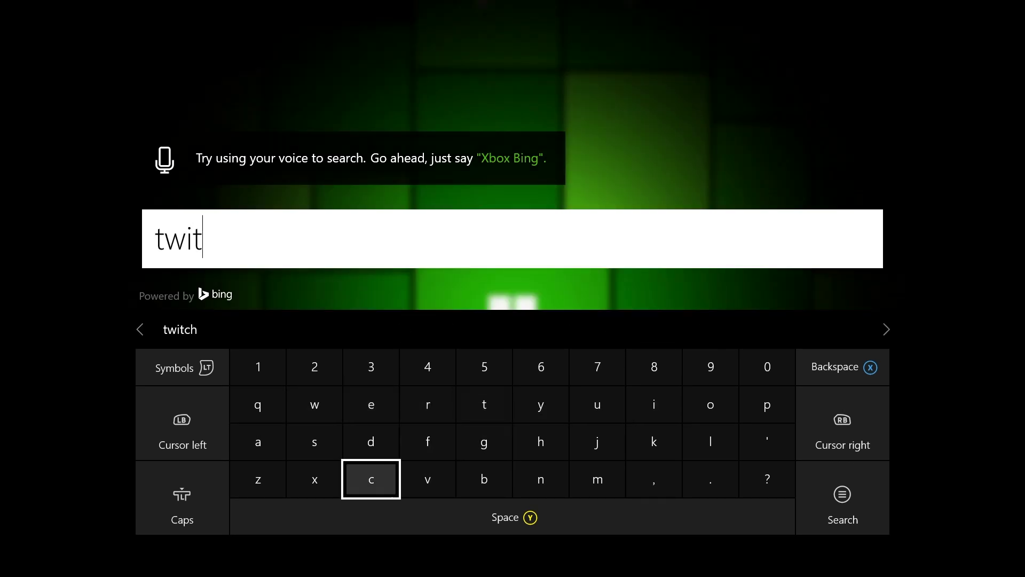
{"action": "key", "text": "Return"}
{"action": "key", "text": "Up"}
{"action": "key", "text": "Right"}
{"action": "key", "text": "Right"}
{"action": "key", "text": "Right"}
{"action": "key", "text": "Return"}
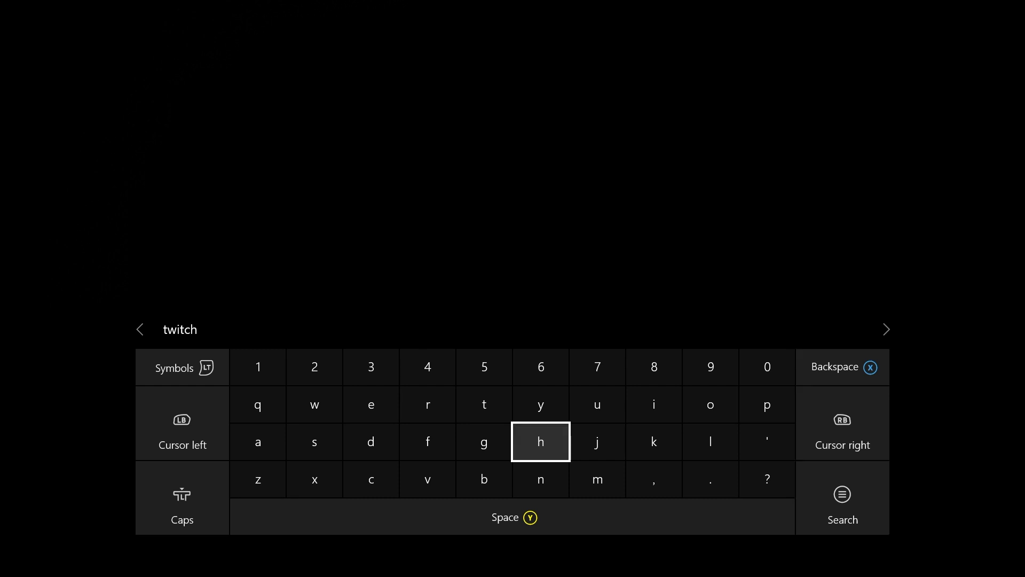
Open the Twitch app result, then return Home and highlight Fallout 4
{"action": "key", "text": "Down"}
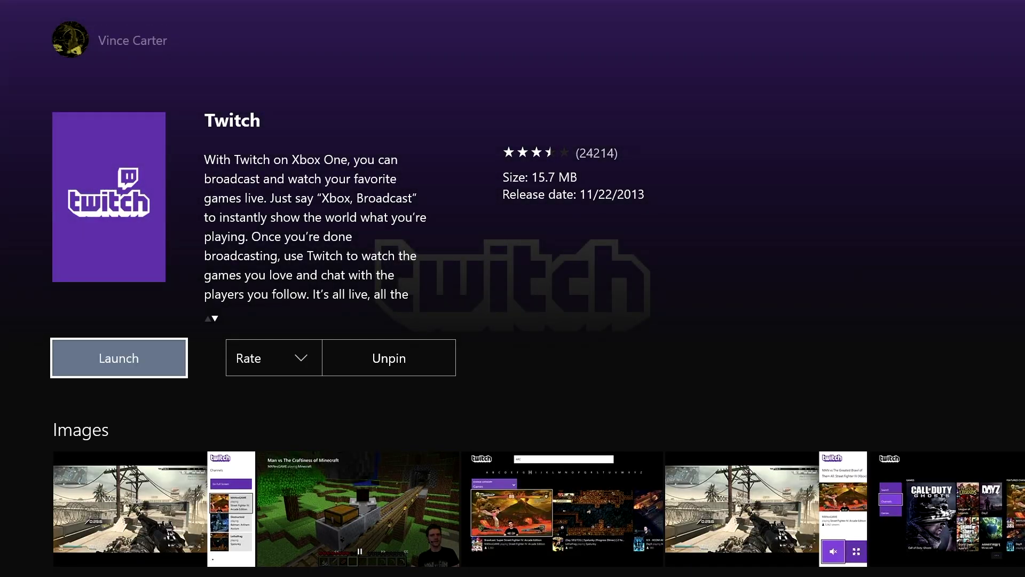
{"action": "key", "text": "super"}
{"action": "key", "text": "Down"}
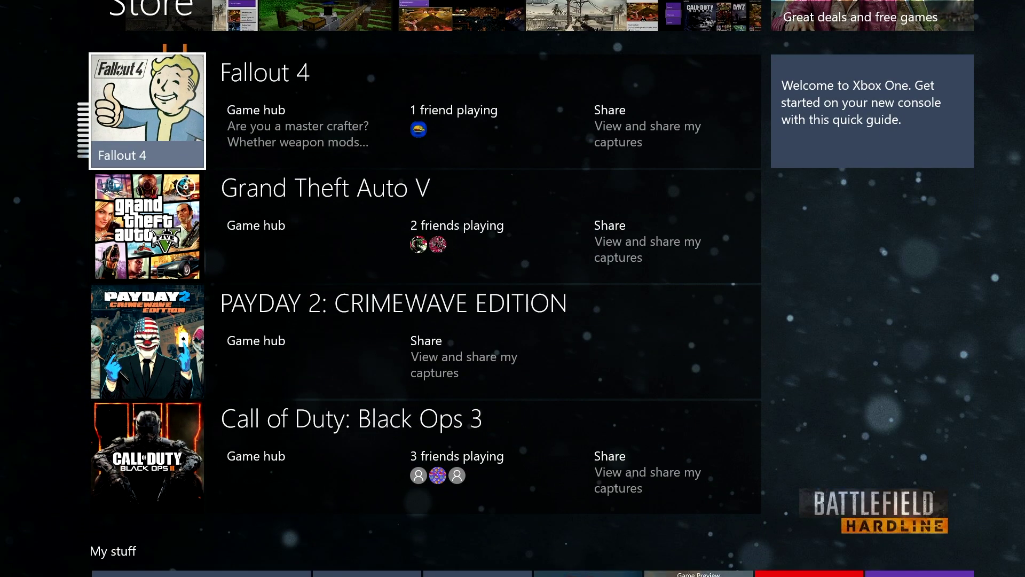
Resume Fallout 4 and snap the Twitch app beside it from the guide
{"action": "key", "text": "Return"}
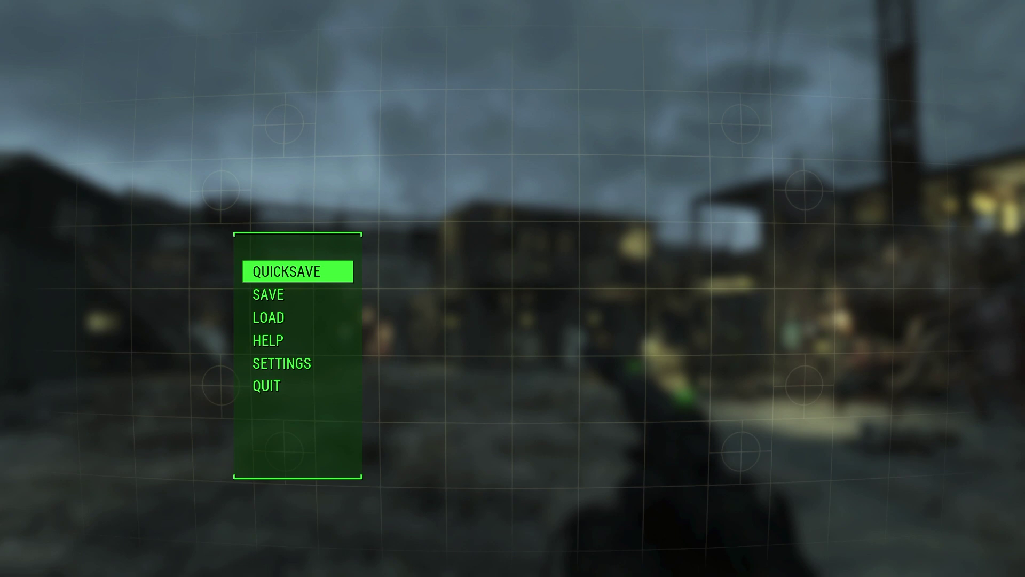
{"action": "key", "text": "super"}
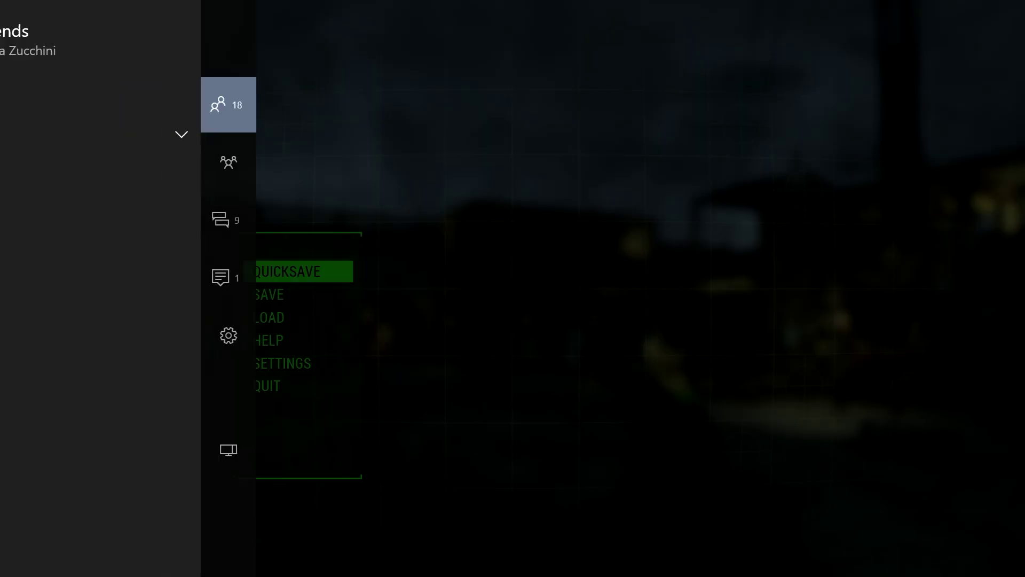
{"action": "key", "text": "Down"}
{"action": "key", "text": "Down"}
{"action": "key", "text": "Down"}
{"action": "key", "text": "Down"}
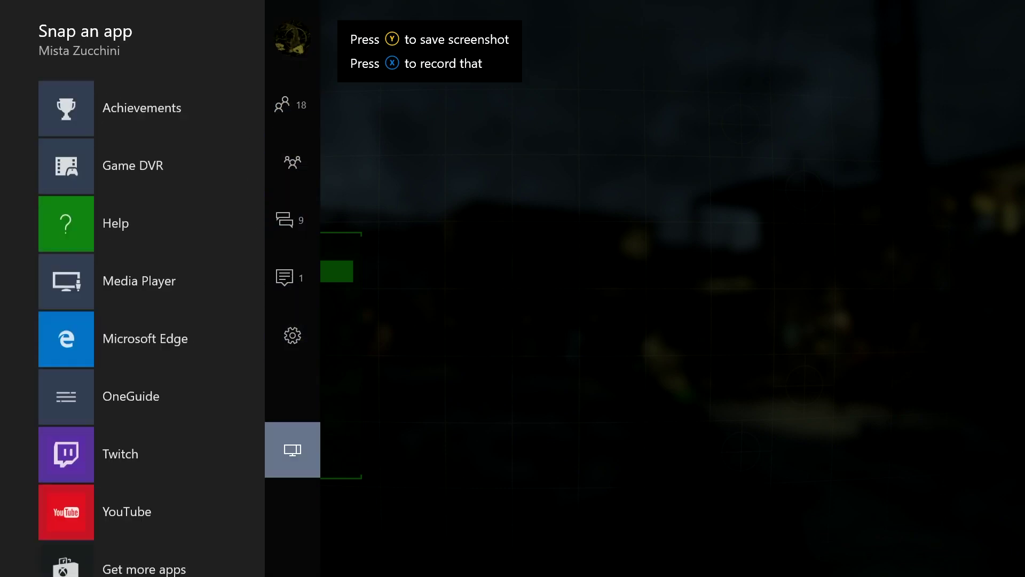
{"action": "key", "text": "Left"}
{"action": "key", "text": "Down"}
{"action": "key", "text": "Down"}
{"action": "key", "text": "Down"}
{"action": "key", "text": "Down"}
{"action": "key", "text": "Down"}
{"action": "key", "text": "Down"}
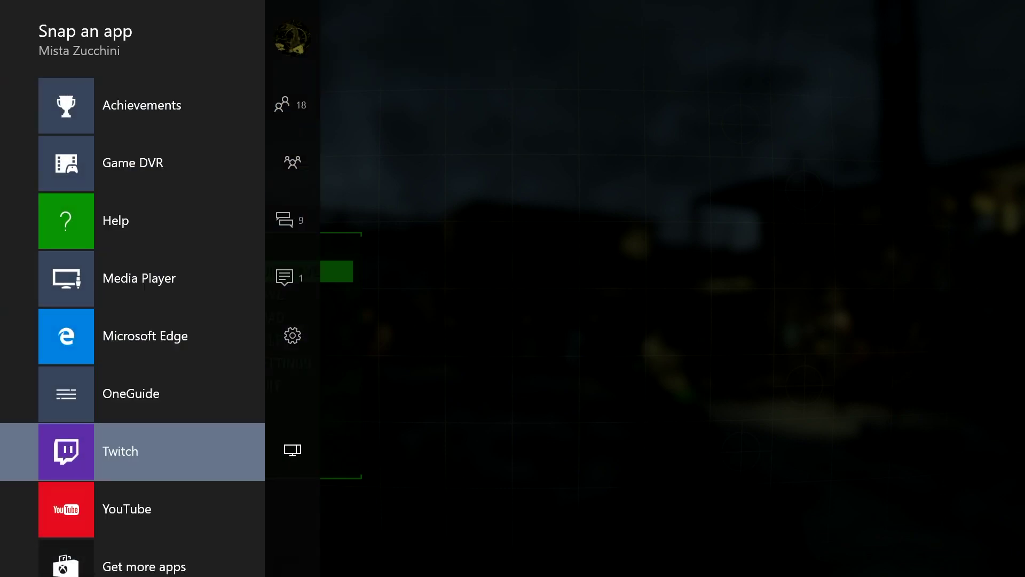
{"action": "key", "text": "Return"}
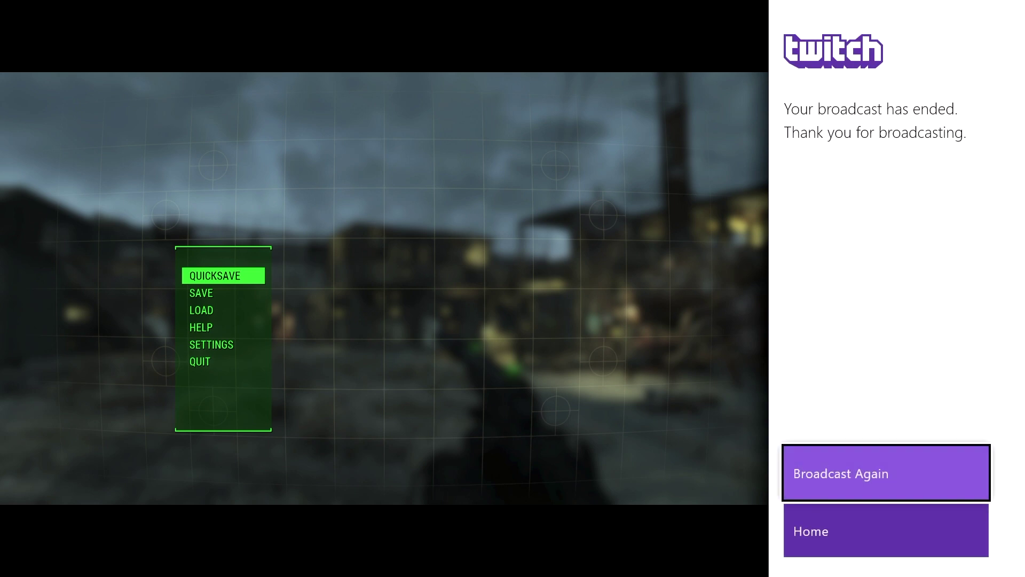
Open the Home menu in the snapped Twitch panel
{"action": "key", "text": "Down"}
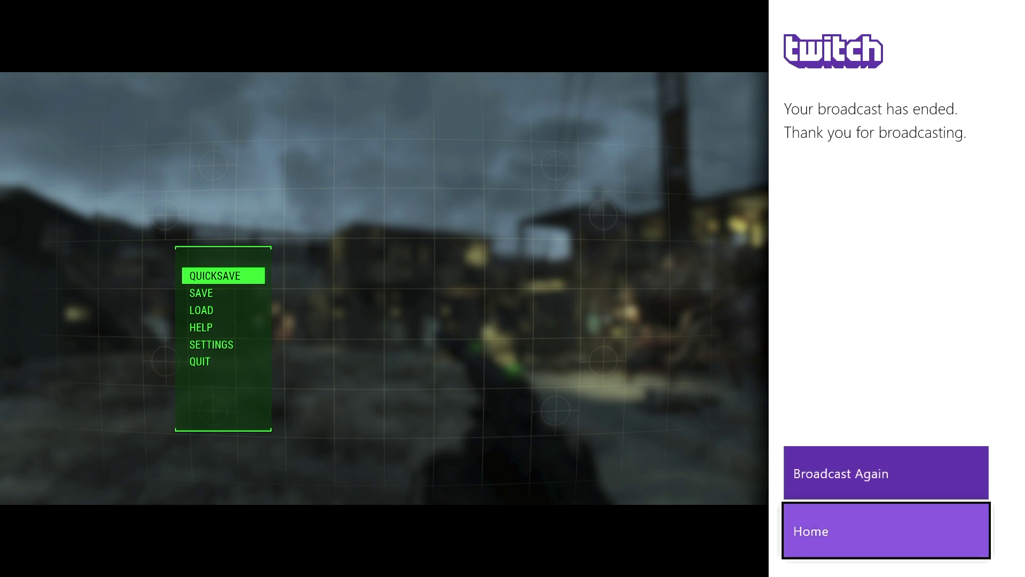
{"action": "key", "text": "Return"}
{"action": "key", "text": "Down"}
{"action": "key", "text": "Down"}
{"action": "key", "text": "Down"}
{"action": "key", "text": "Down"}
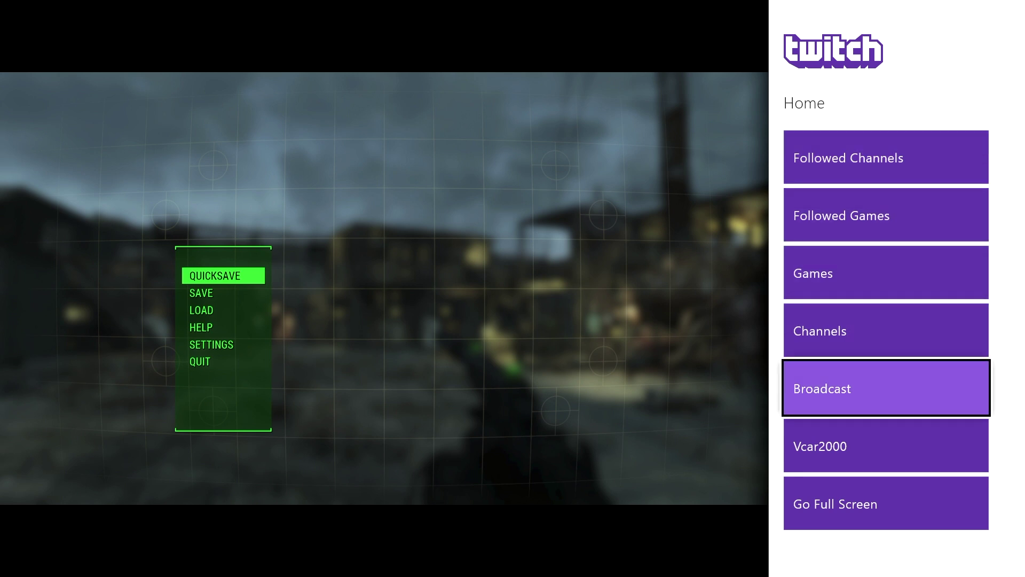
Start the Fallout 4 broadcast titled 'Just Recording'
{"action": "key", "text": "Return"}
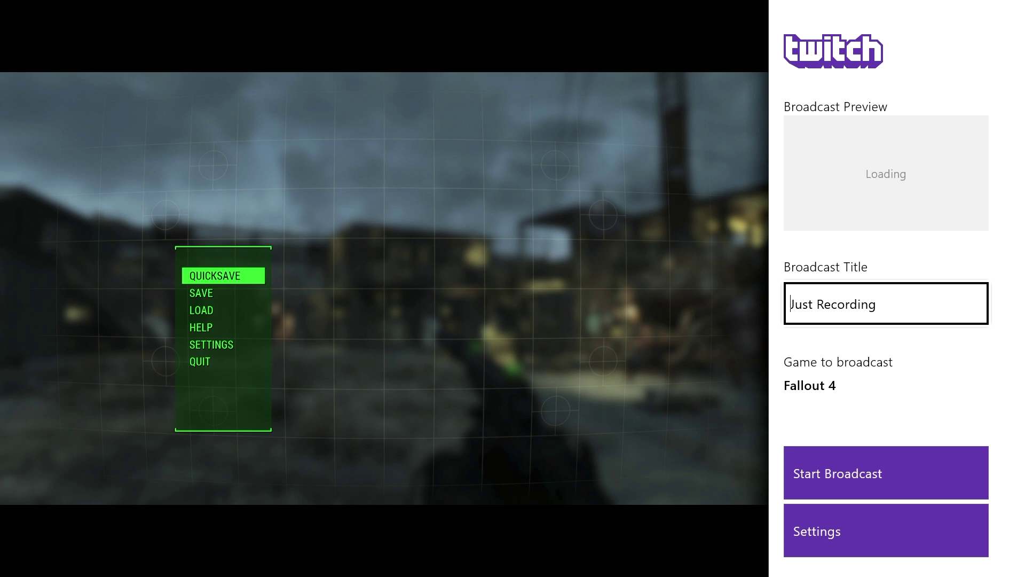
{"action": "key", "text": "Down"}
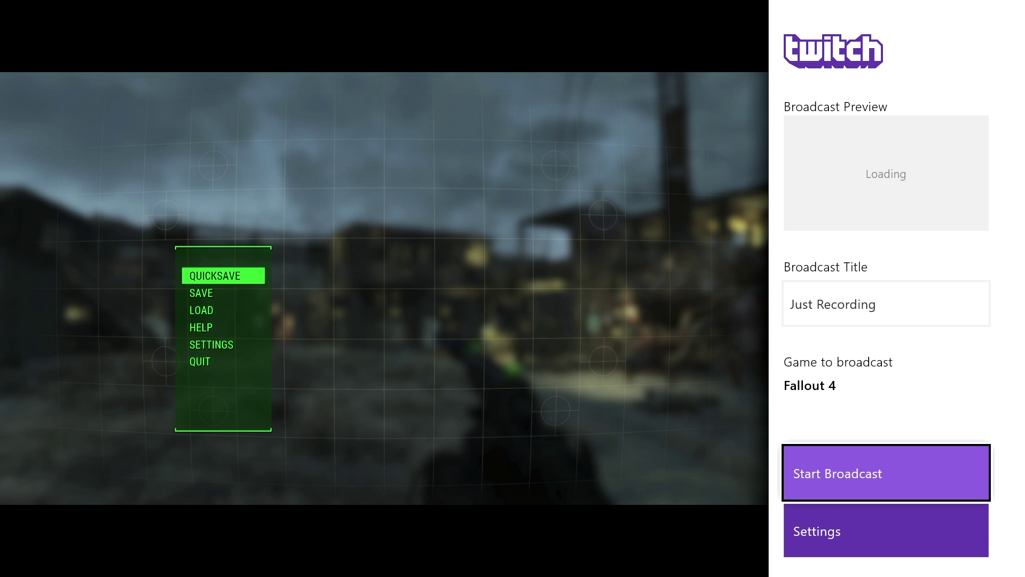
{"action": "key", "text": "Return"}
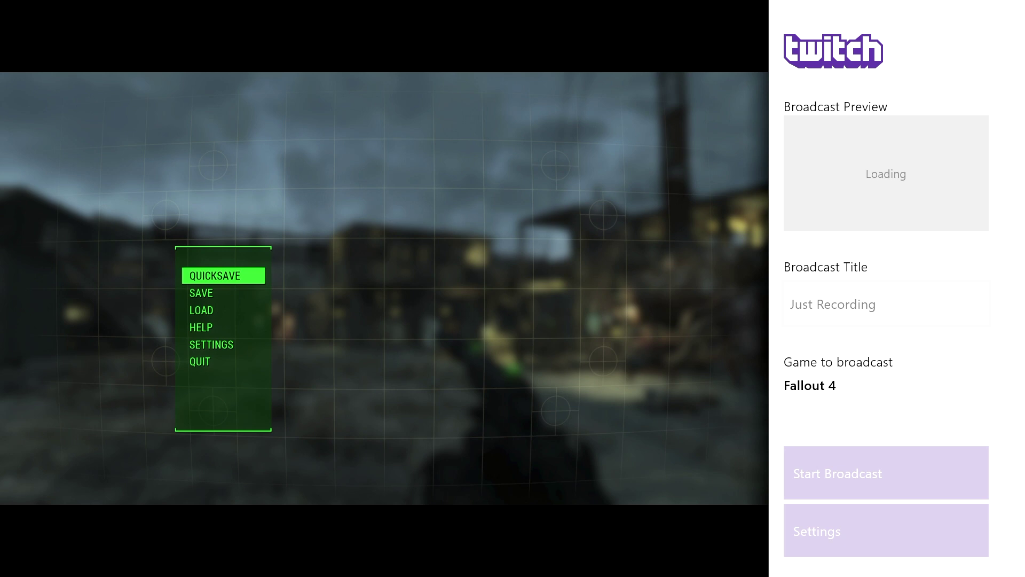
Unsnap Twitch from the Home screen so Fallout 4 fills the screen
{"action": "key", "text": "super"}
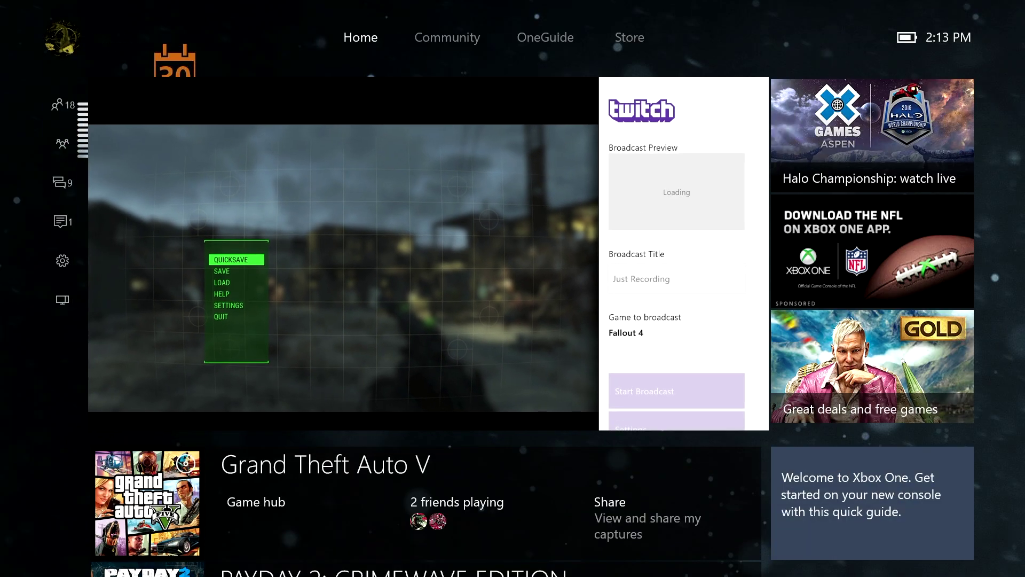
{"action": "key", "text": "Down"}
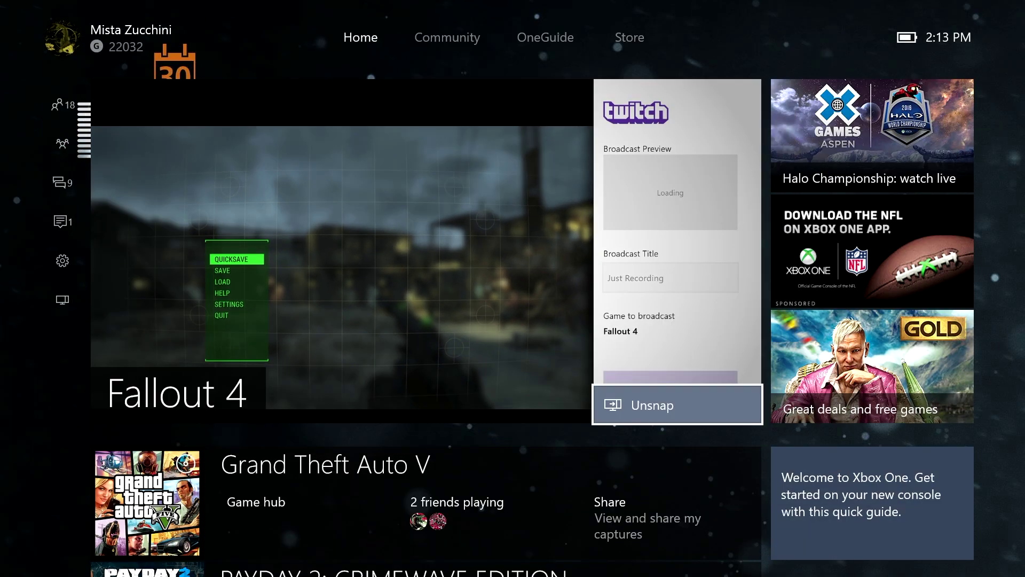
{"action": "key", "text": "Return"}
{"action": "key", "text": "Return"}
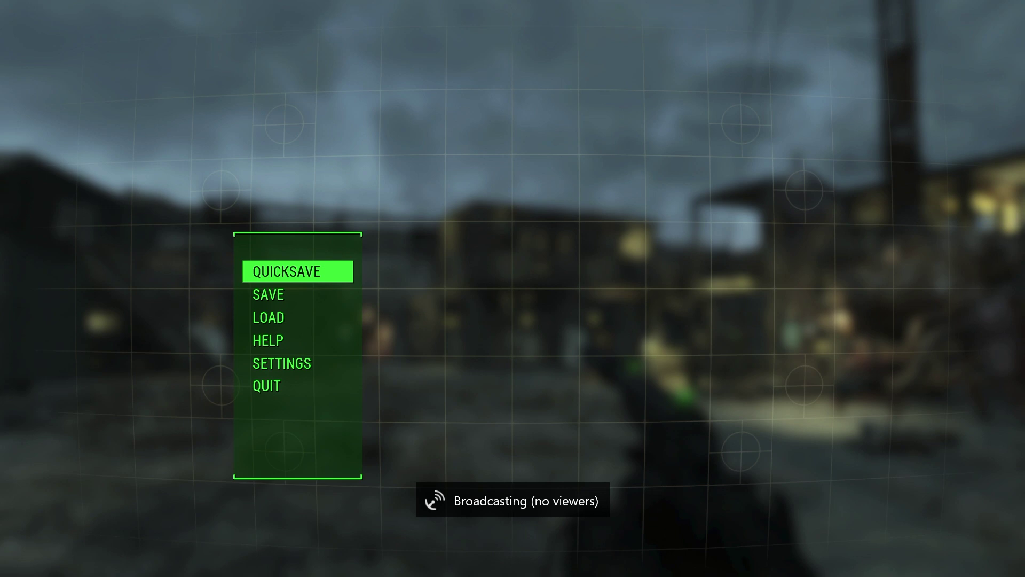
Close the pause menu, look around the settlement, then pause the game again
{"action": "key", "text": "Escape"}
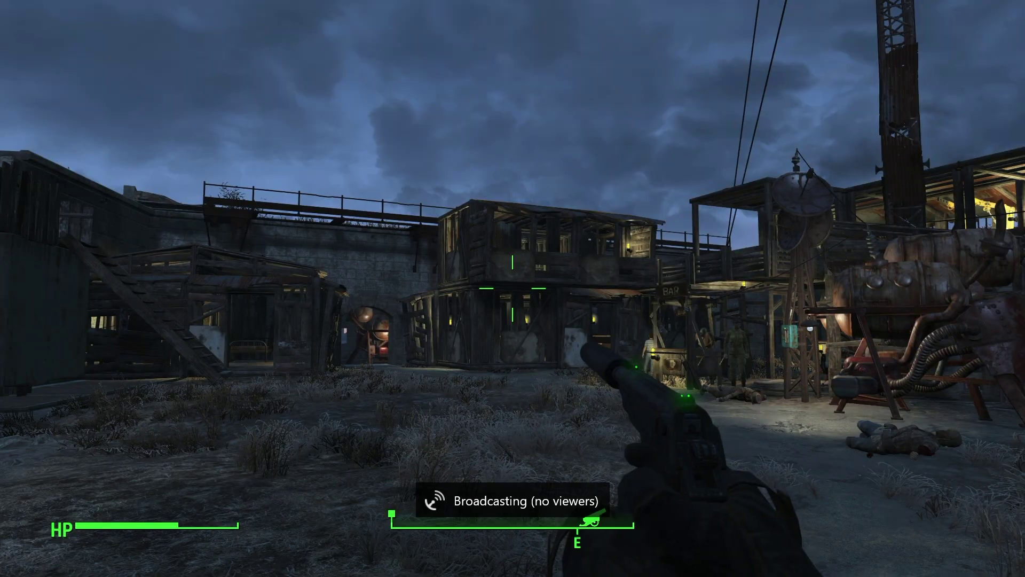
{"action": "key", "text": "a"}
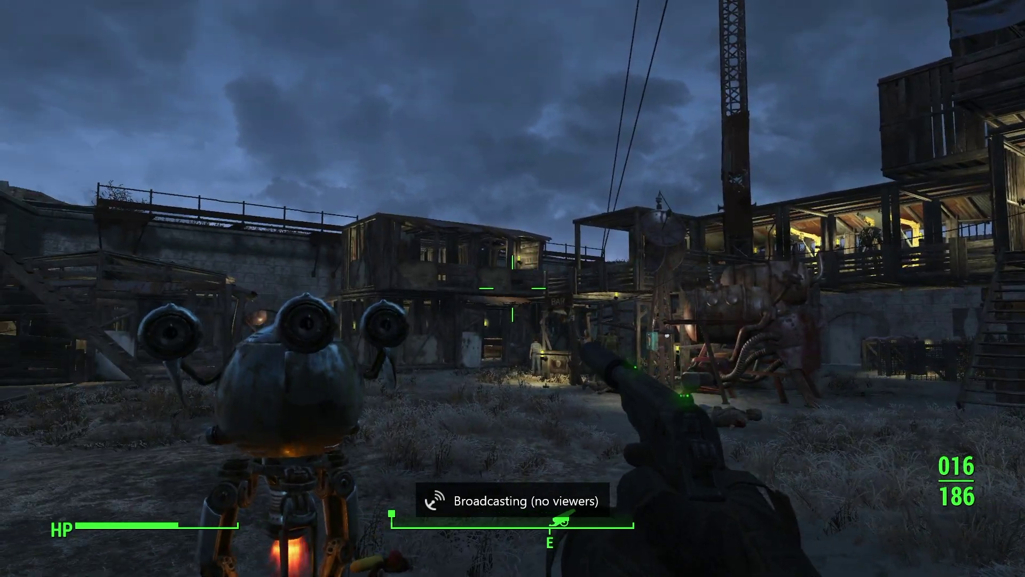
{"action": "key", "text": "Escape"}
Snap Twitch beside the paused game and stop the live Fallout 4 broadcast
{"action": "key", "text": "super"}
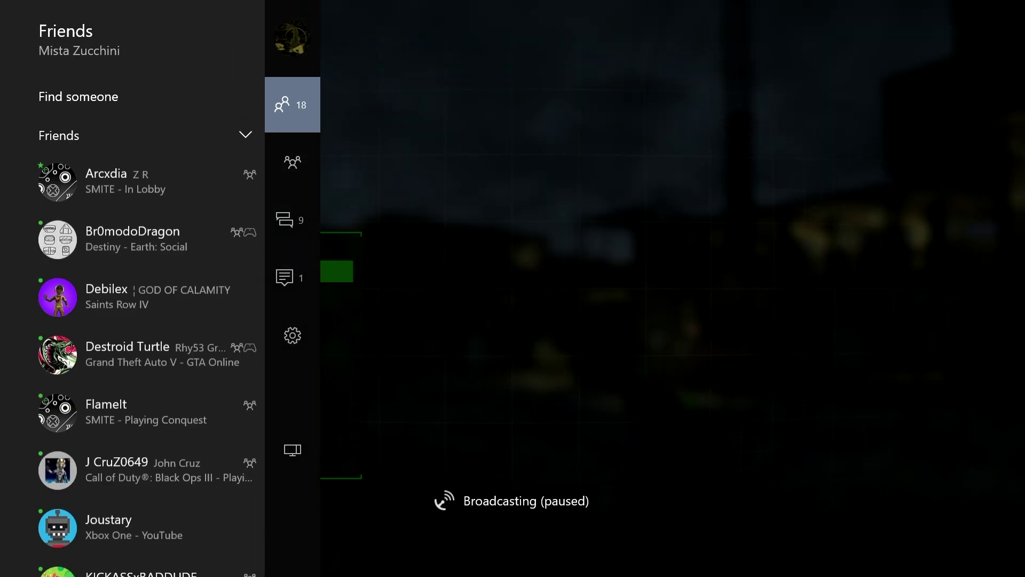
{"action": "key", "text": "Down"}
{"action": "key", "text": "Down"}
{"action": "key", "text": "Down"}
{"action": "key", "text": "Down"}
{"action": "key", "text": "Down"}
{"action": "key", "text": "Return"}
{"action": "key", "text": "Down"}
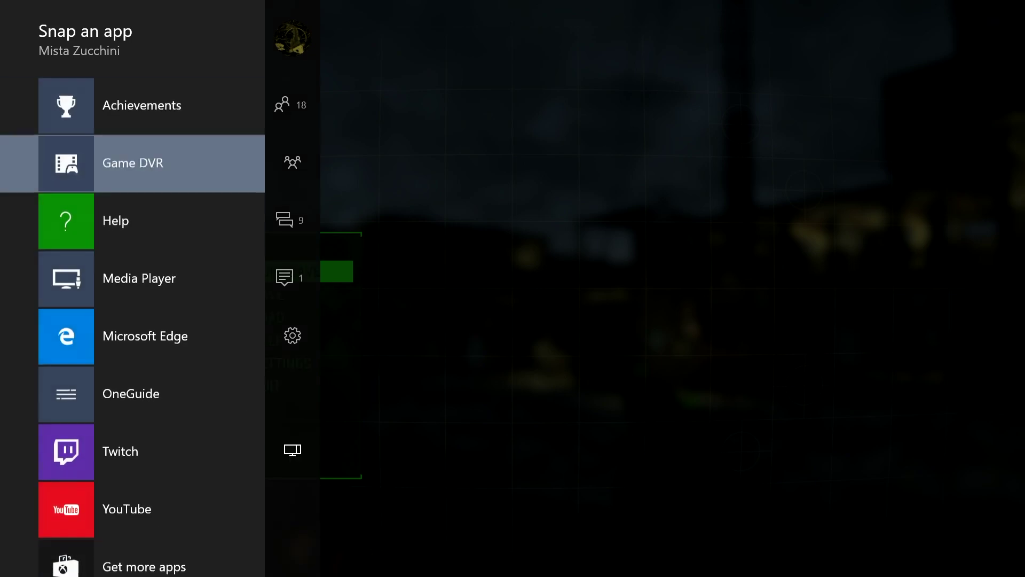
{"action": "key", "text": "Down"}
{"action": "key", "text": "Down"}
{"action": "key", "text": "Down"}
{"action": "key", "text": "Down"}
{"action": "key", "text": "Down"}
{"action": "key", "text": "Return"}
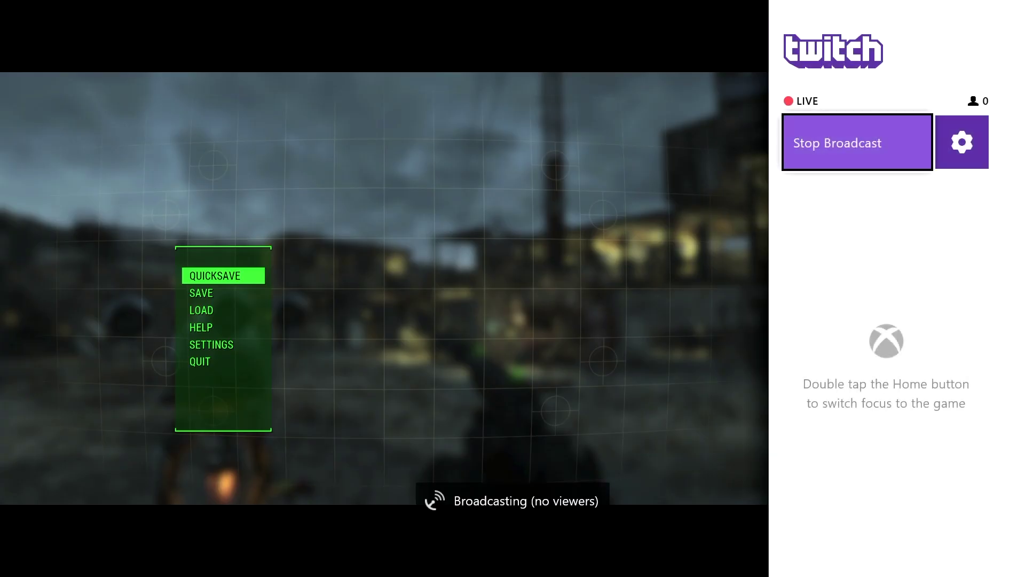
{"action": "key", "text": "Return"}
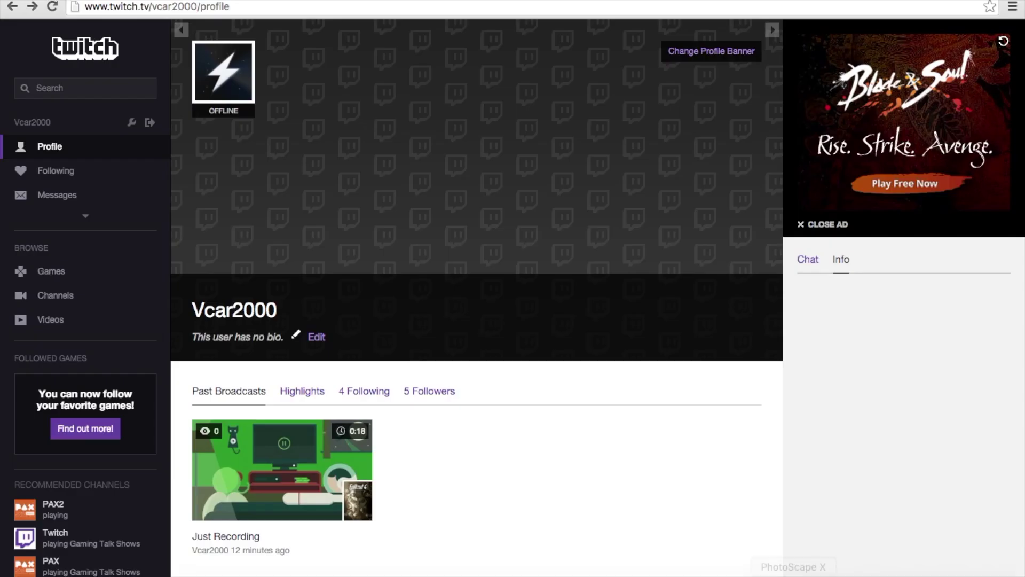
{"action": "mouse_move", "coordinate": [746, 498]}
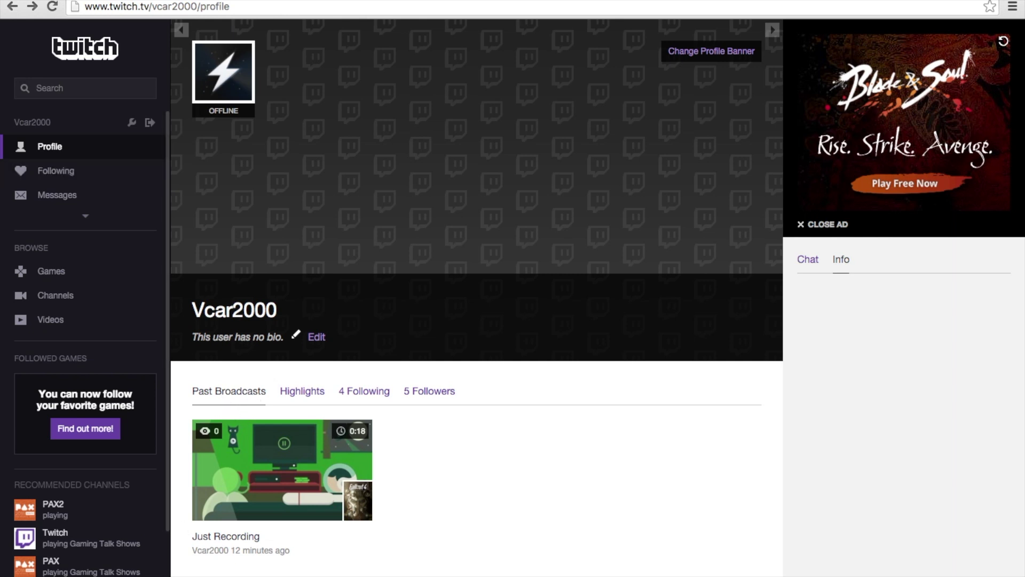
Open the 'Just Recording' thumbnail under Past Broadcasts
{"action": "left_click", "coordinate": [277, 491]}
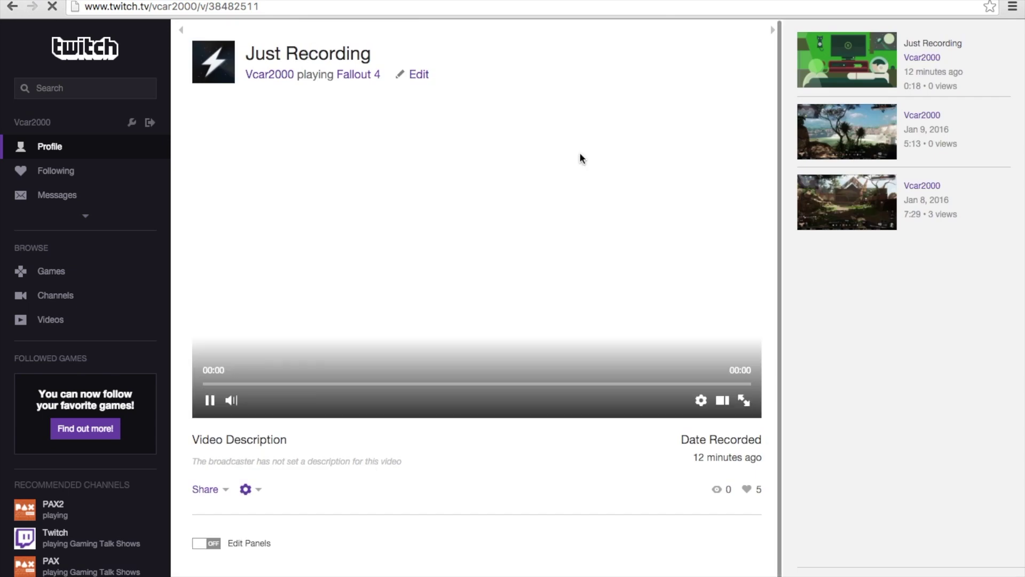
{"action": "scroll", "coordinate": [404, 442], "scroll_direction": "down", "scroll_amount": 1}
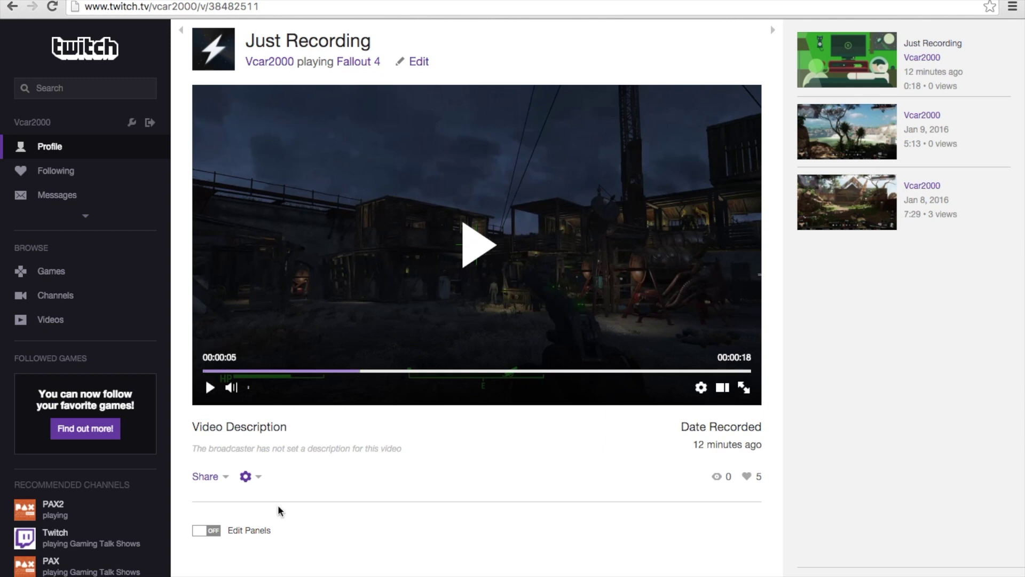
Export 'Just Recording' to YouTube from the gear menu and confirm it
{"action": "left_click", "coordinate": [250, 475]}
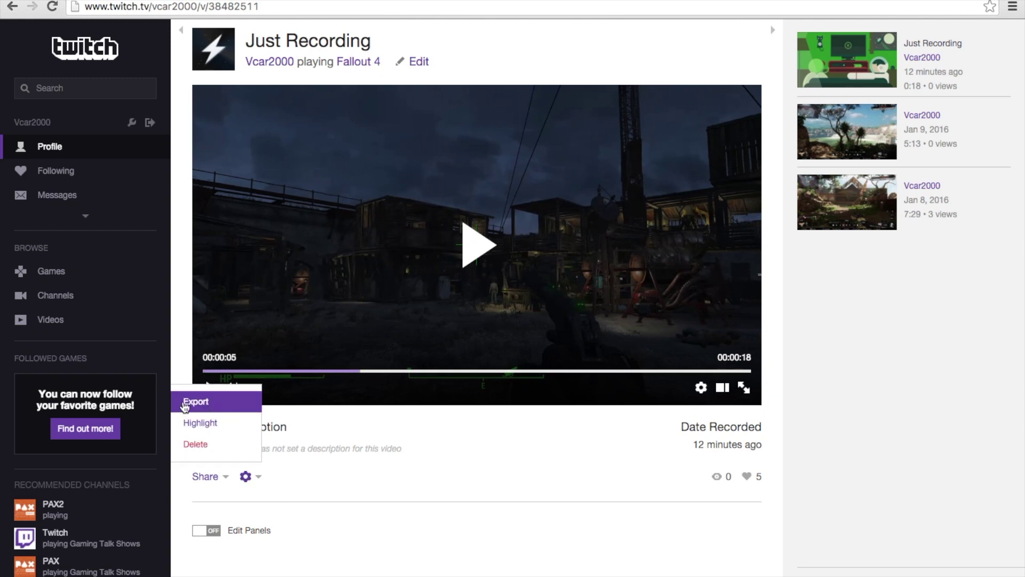
{"action": "left_click", "coordinate": [222, 409]}
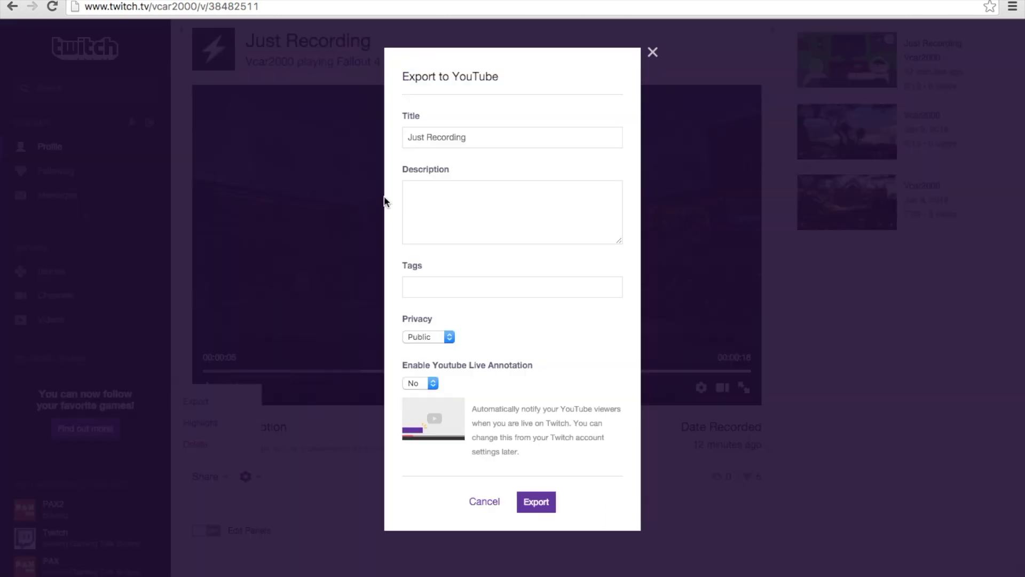
{"action": "left_click", "coordinate": [536, 501]}
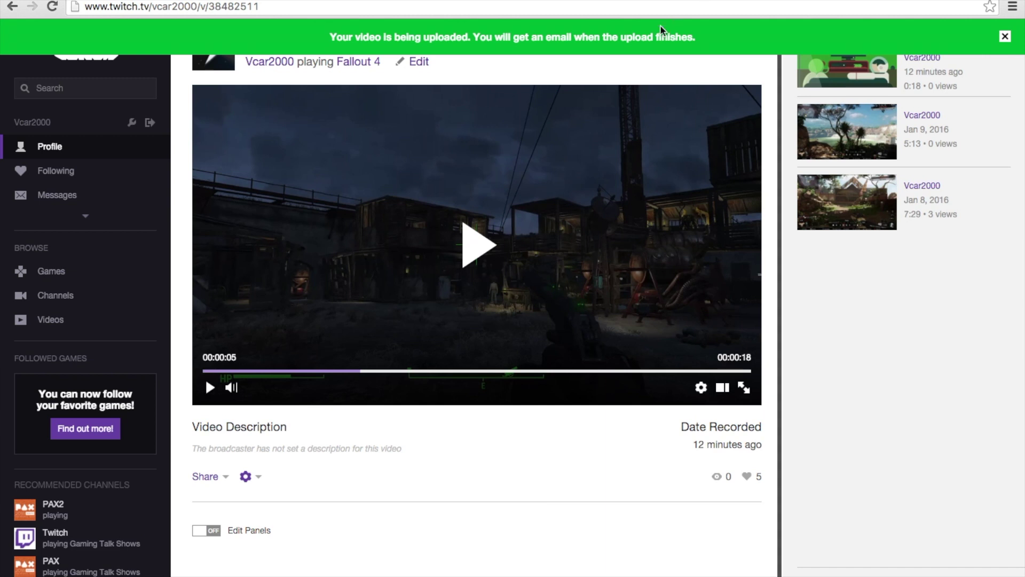
Dismiss the upload banner, play 'Just Recording' from the channel's Videos, and pause at 0:06
{"action": "left_click", "coordinate": [1005, 38]}
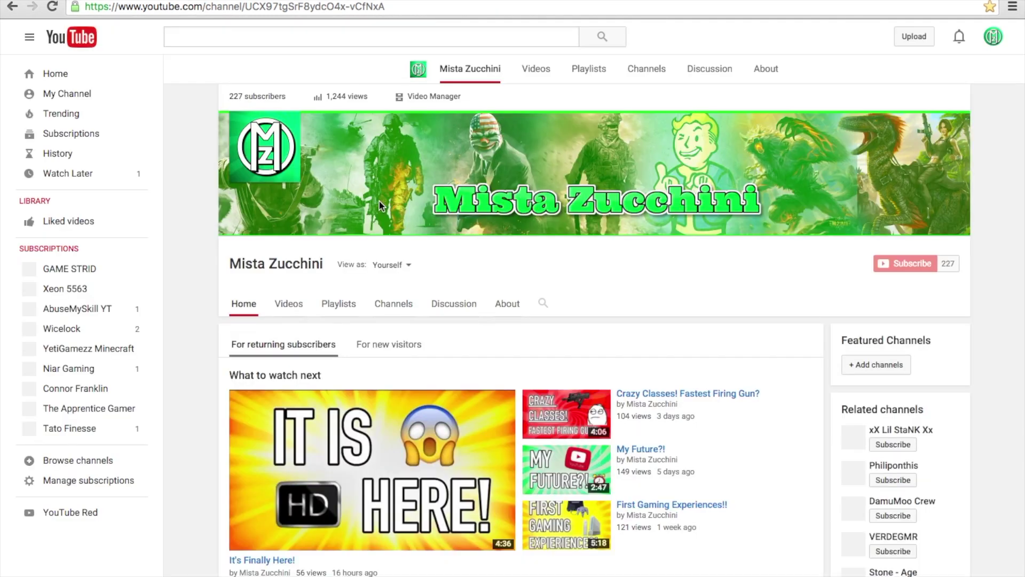
{"action": "scroll", "coordinate": [525, 101], "scroll_direction": "down", "scroll_amount": 1}
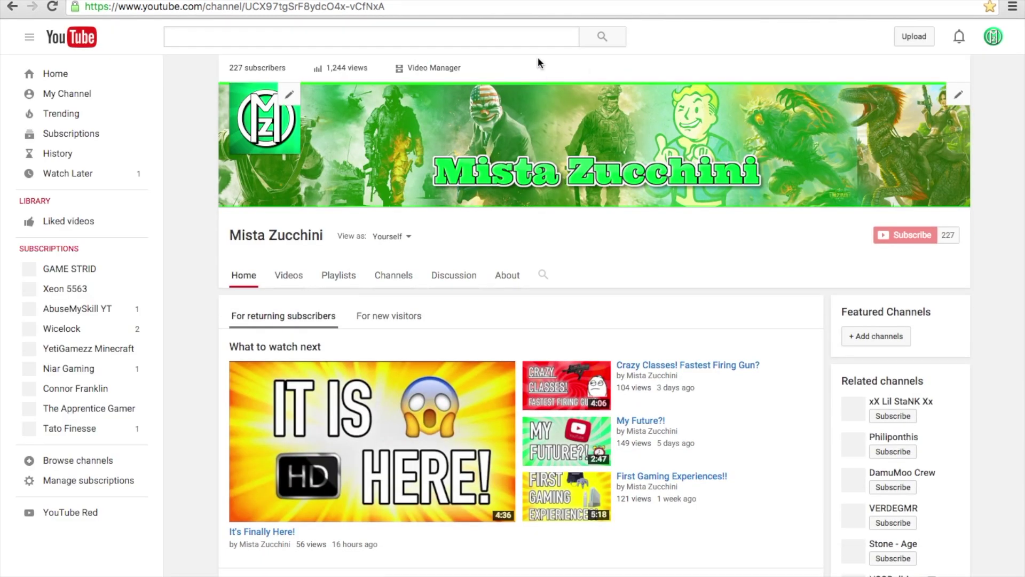
{"action": "left_click", "coordinate": [288, 283]}
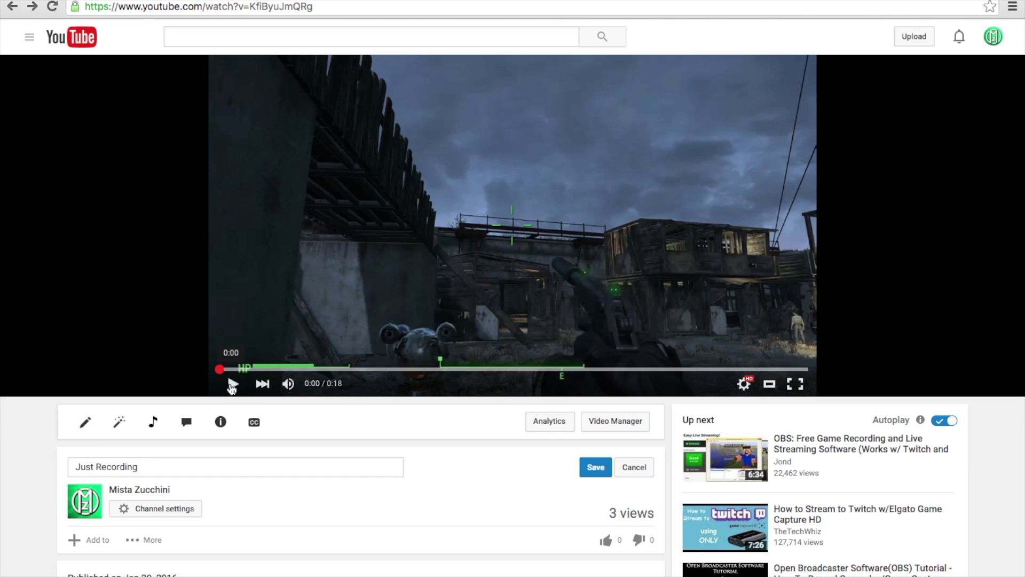
{"action": "left_click", "coordinate": [233, 383]}
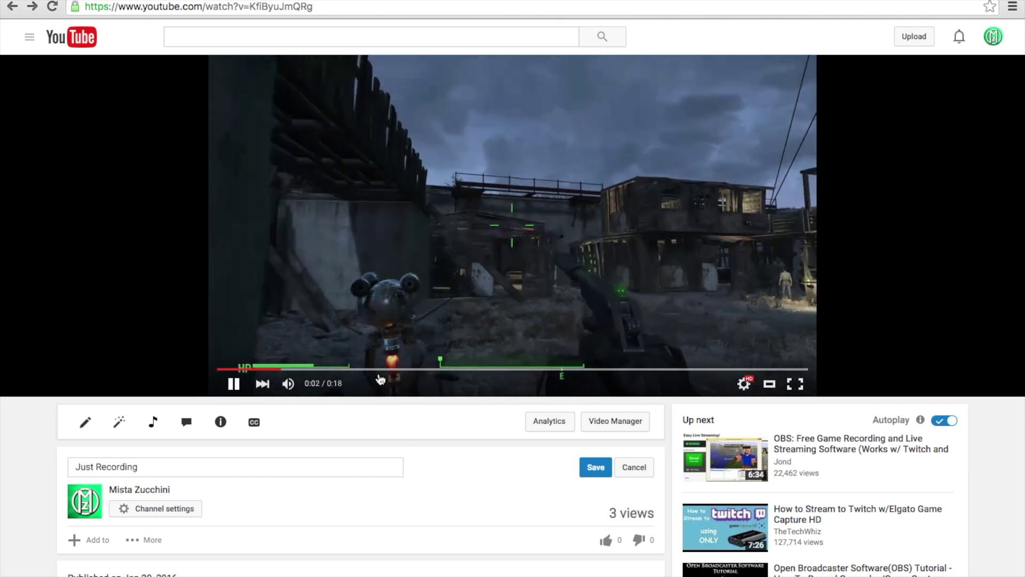
{"action": "scroll", "coordinate": [378, 378], "scroll_direction": "down", "scroll_amount": 5}
{"action": "scroll", "coordinate": [378, 372], "scroll_direction": "up", "scroll_amount": 5}
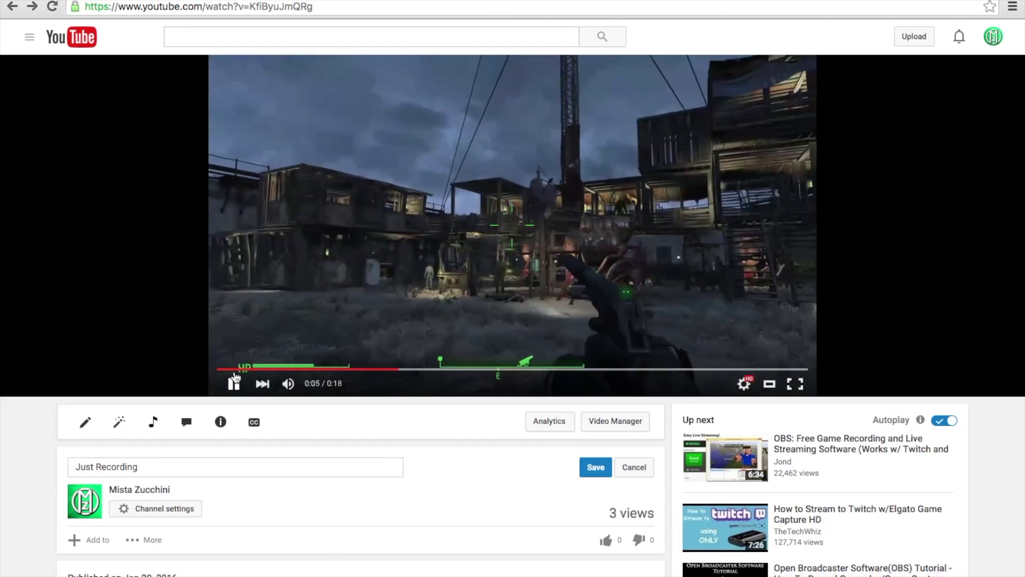
{"action": "left_click", "coordinate": [320, 224]}
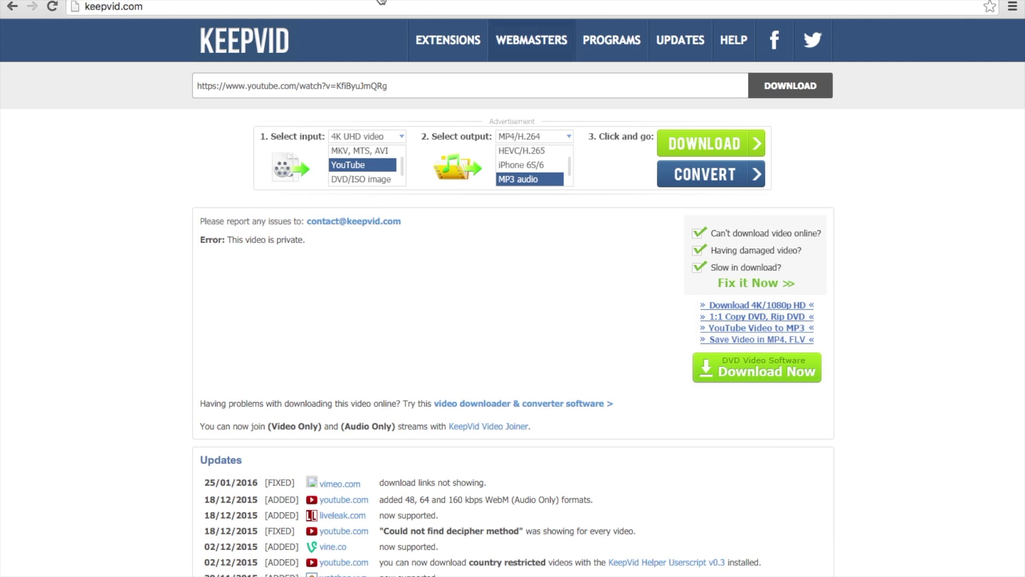
Copy the Just Recording video's YouTube URL from the browser address bar
{"action": "left_click", "coordinate": [165, 7]}
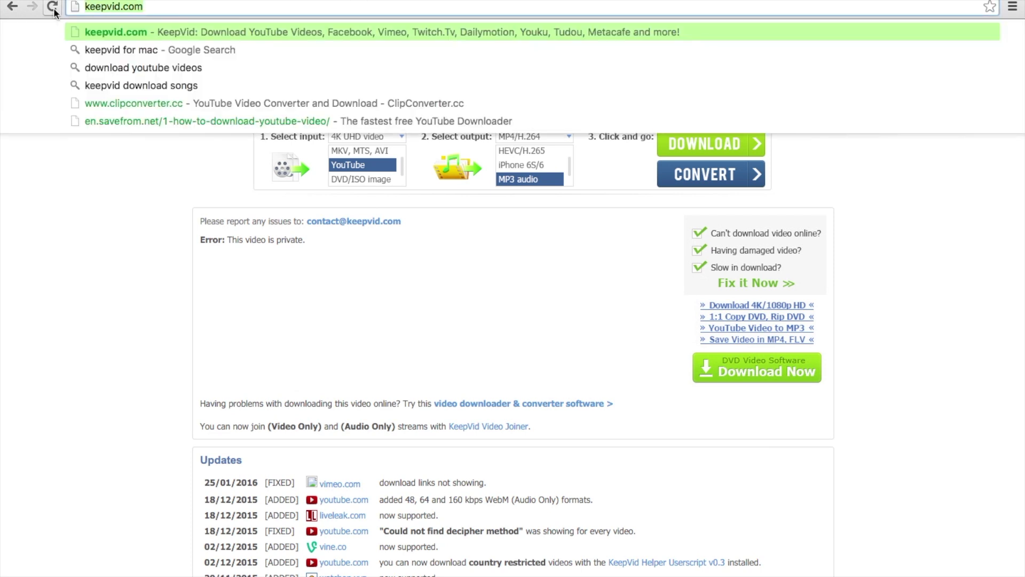
{"action": "left_click", "coordinate": [86, 201]}
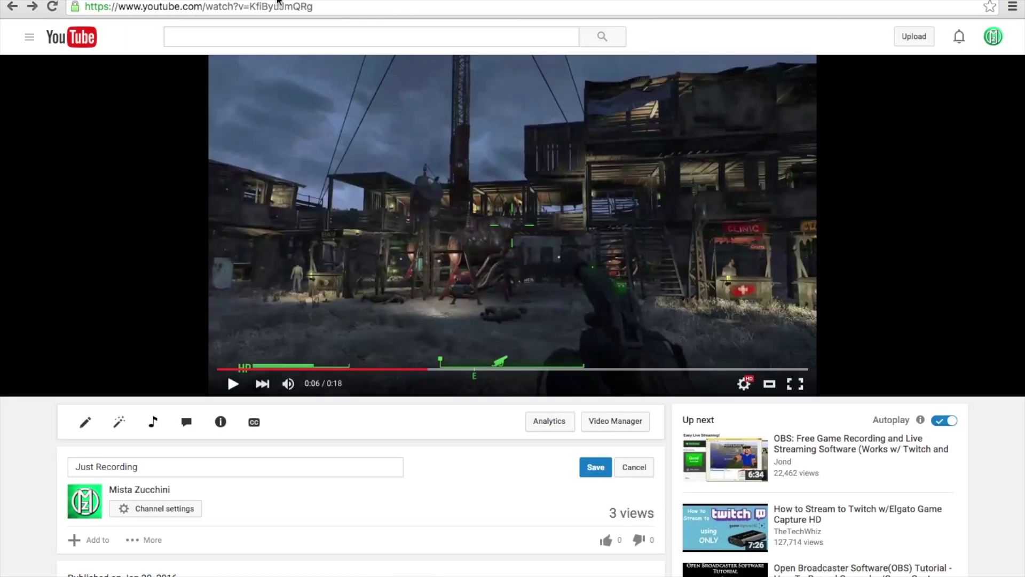
{"action": "left_click_drag", "start_coordinate": [314, 6], "coordinate": [86, 5]}
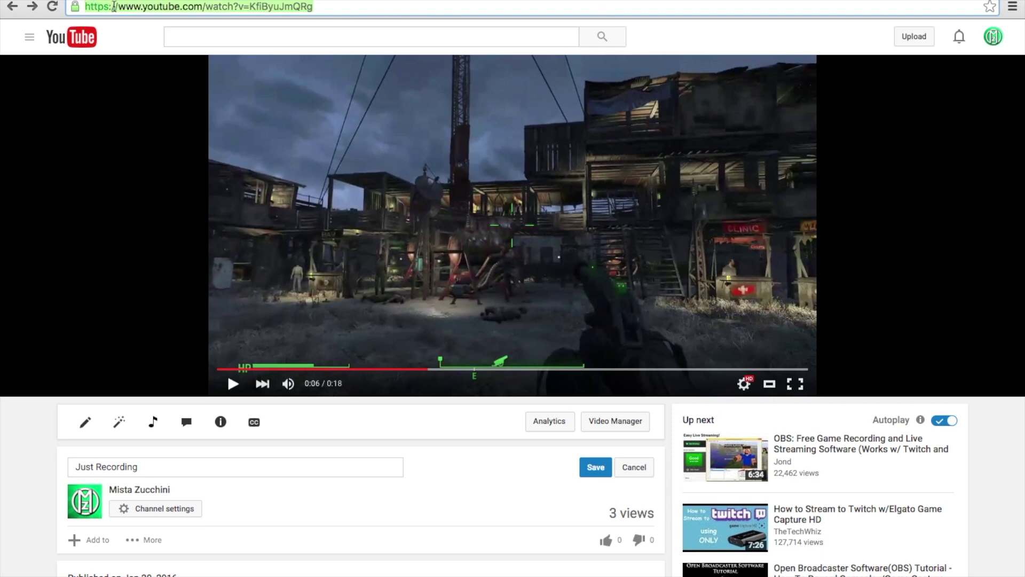
{"action": "right_click", "coordinate": [113, 6]}
{"action": "left_click", "coordinate": [140, 28]}
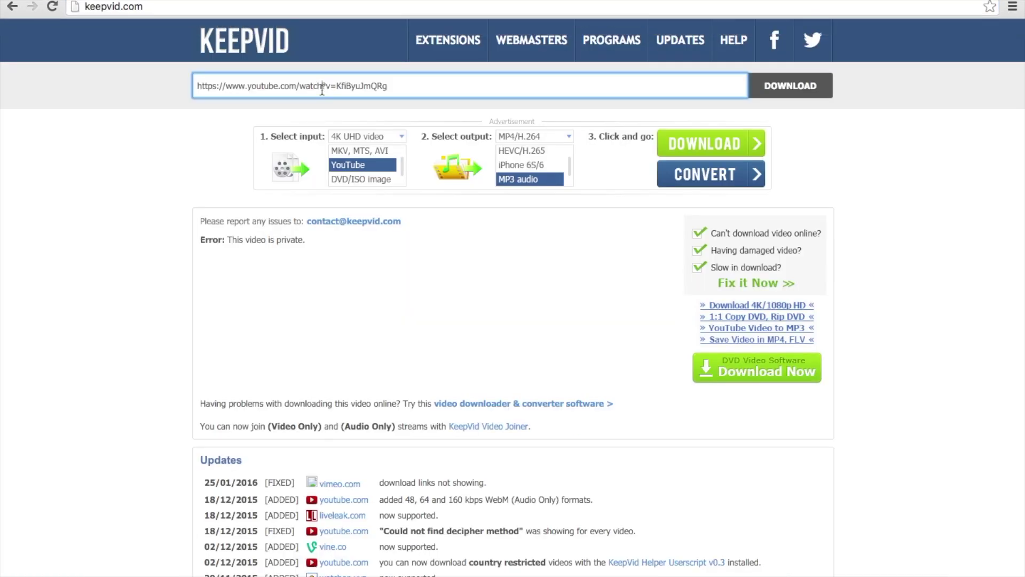
Clear the old link from KeepVid's URL box
{"action": "right_click", "coordinate": [324, 89]}
{"action": "left_click", "coordinate": [418, 86]}
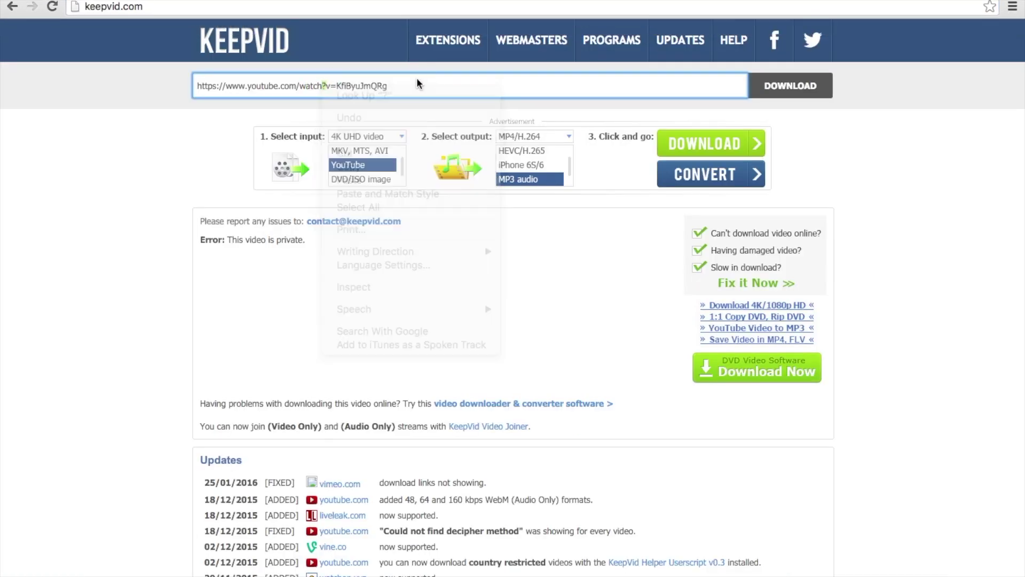
{"action": "left_click_drag", "start_coordinate": [325, 86], "coordinate": [206, 85]}
{"action": "left_click_drag", "start_coordinate": [399, 90], "coordinate": [200, 89]}
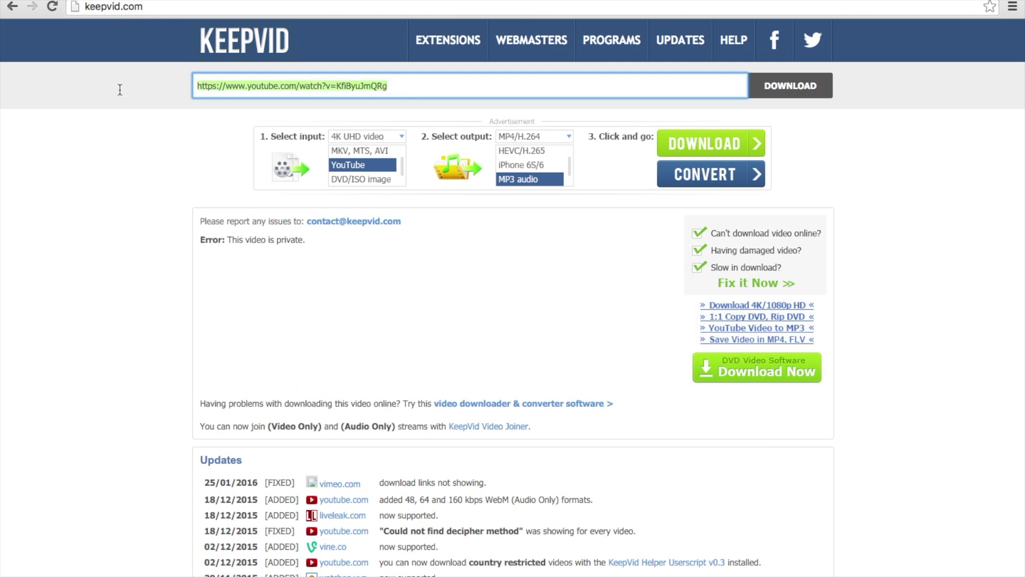
{"action": "key", "text": "BackSpace"}
Paste the YouTube link into KeepVid and request the download, which reports the video is private
{"action": "right_click", "coordinate": [232, 88]}
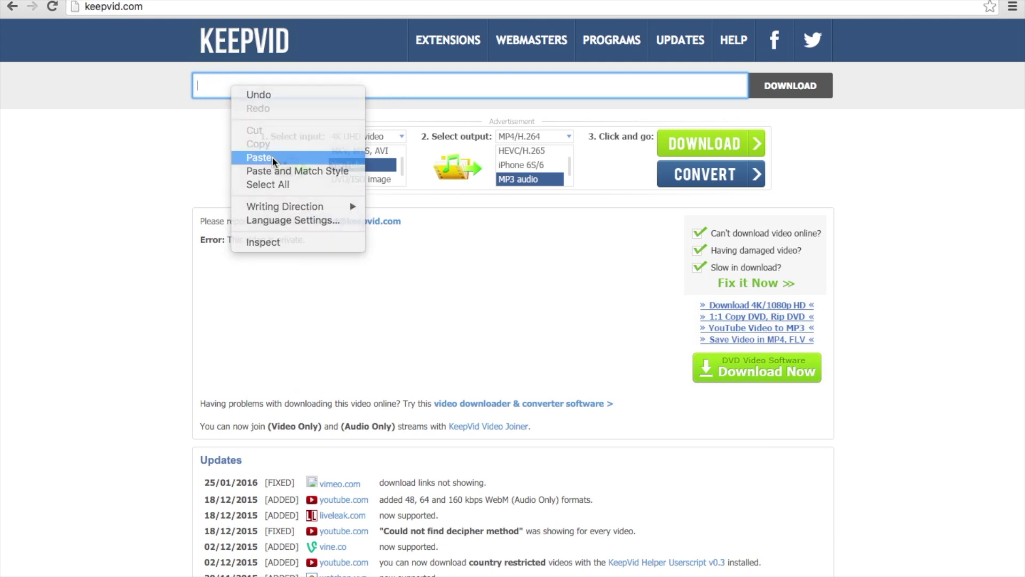
{"action": "left_click", "coordinate": [251, 155]}
{"action": "left_click_drag", "start_coordinate": [407, 84], "coordinate": [160, 32]}
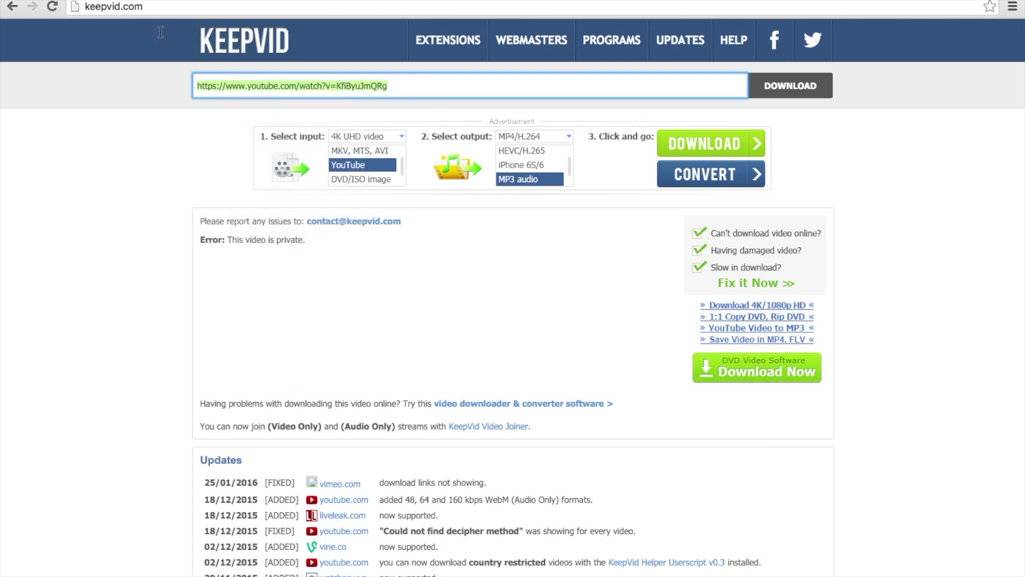
{"action": "key", "text": "Left"}
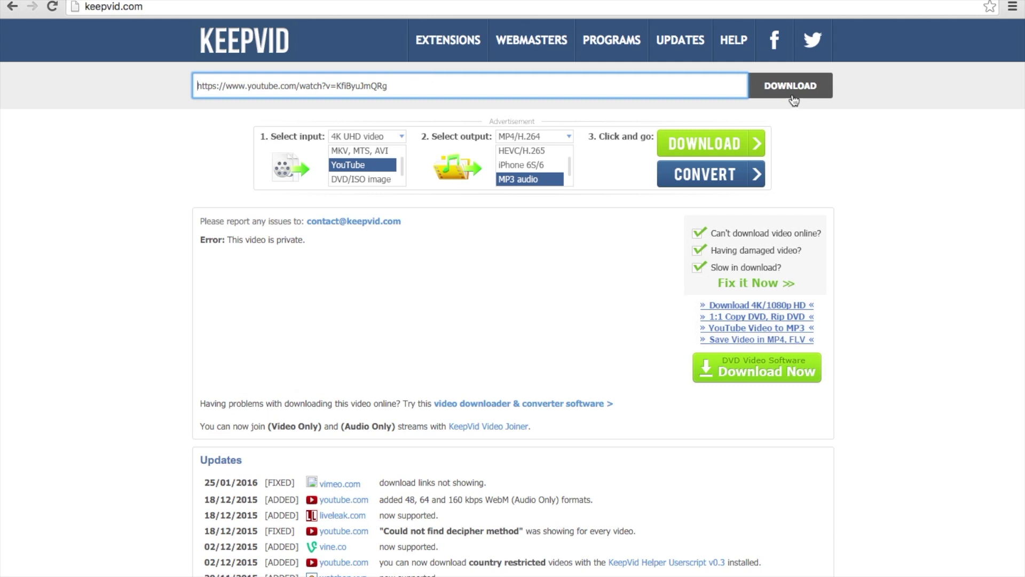
{"action": "left_click", "coordinate": [792, 87]}
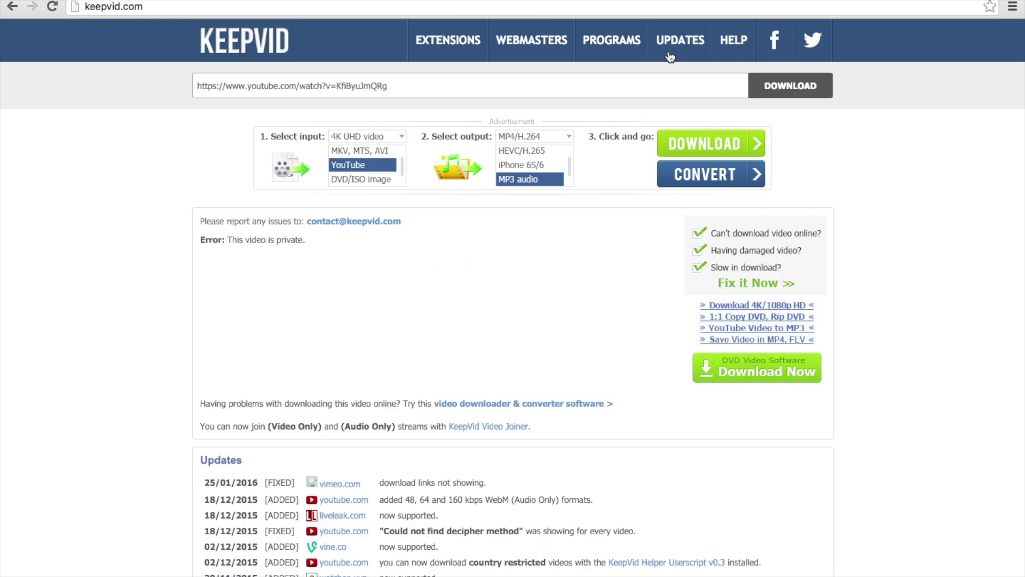